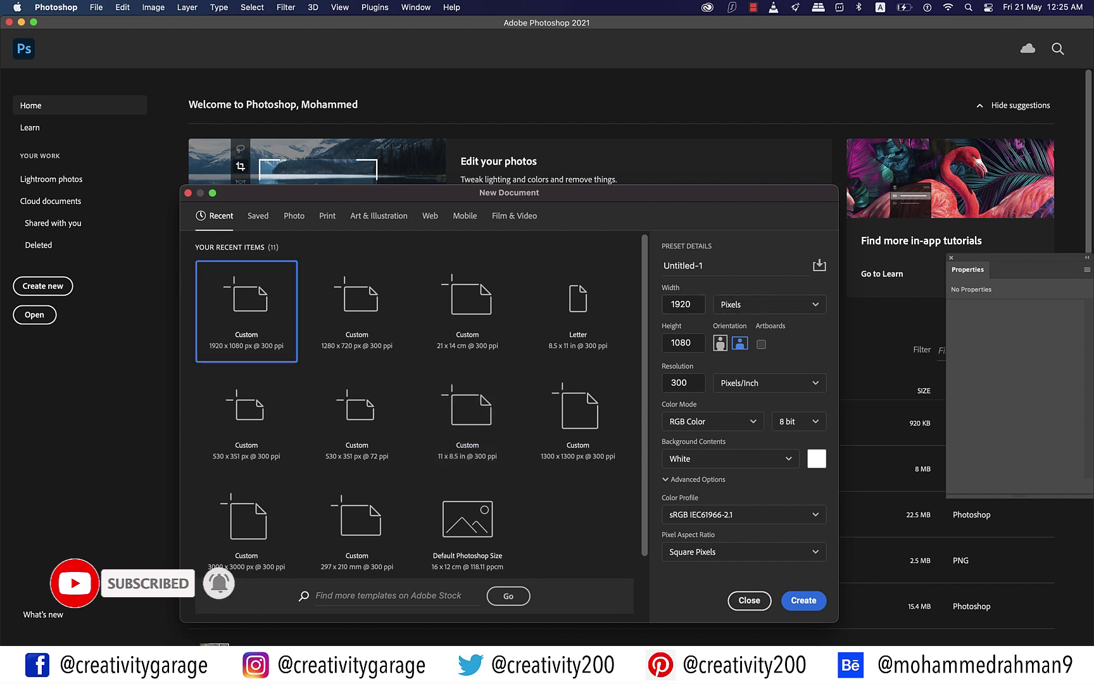
Create a new 5000 × 5000 px document at 72 pixels/inch.
click(680, 304)
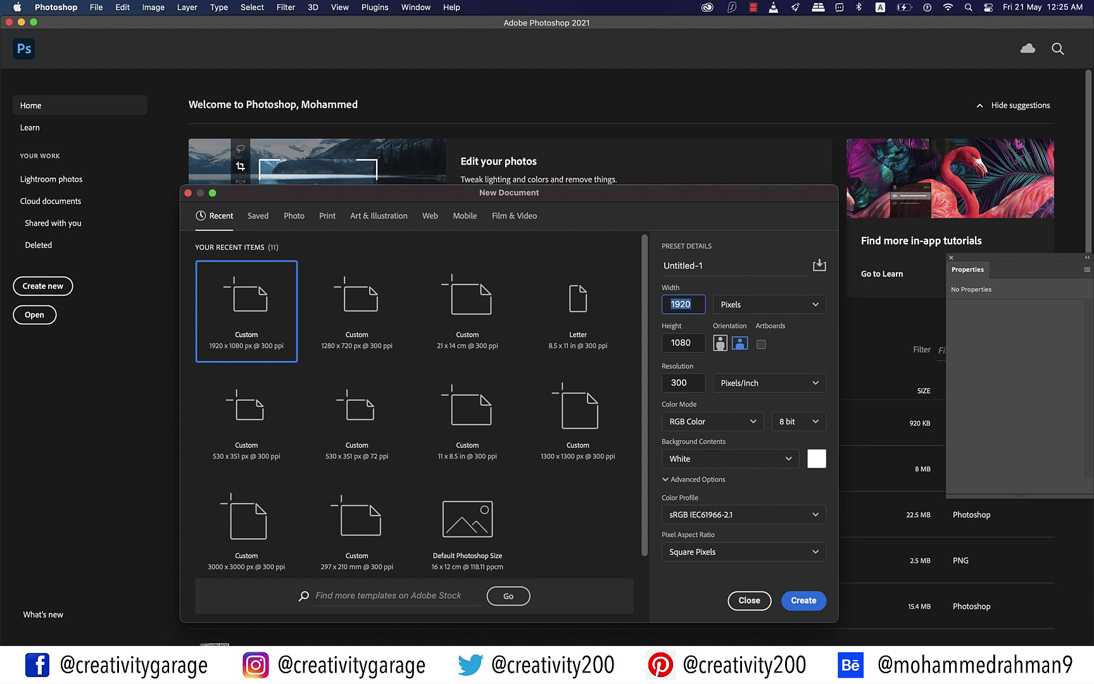
text(5000)
key(Tab)
key(Tab)
text(5000)
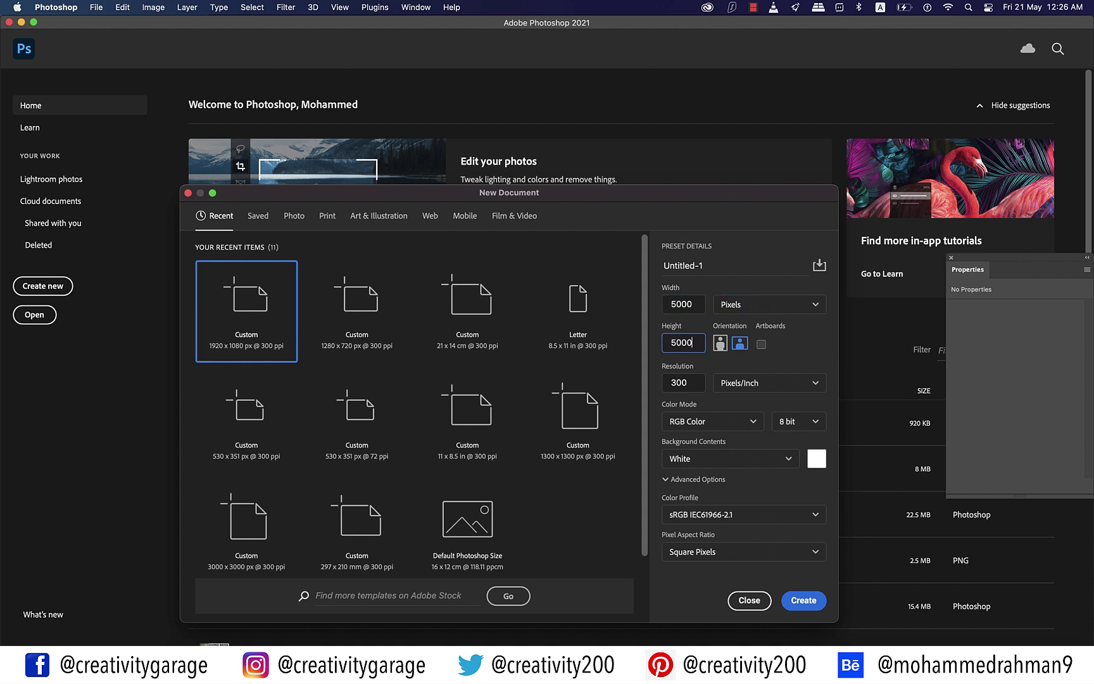
key(Tab)
key(Tab)
text(72)
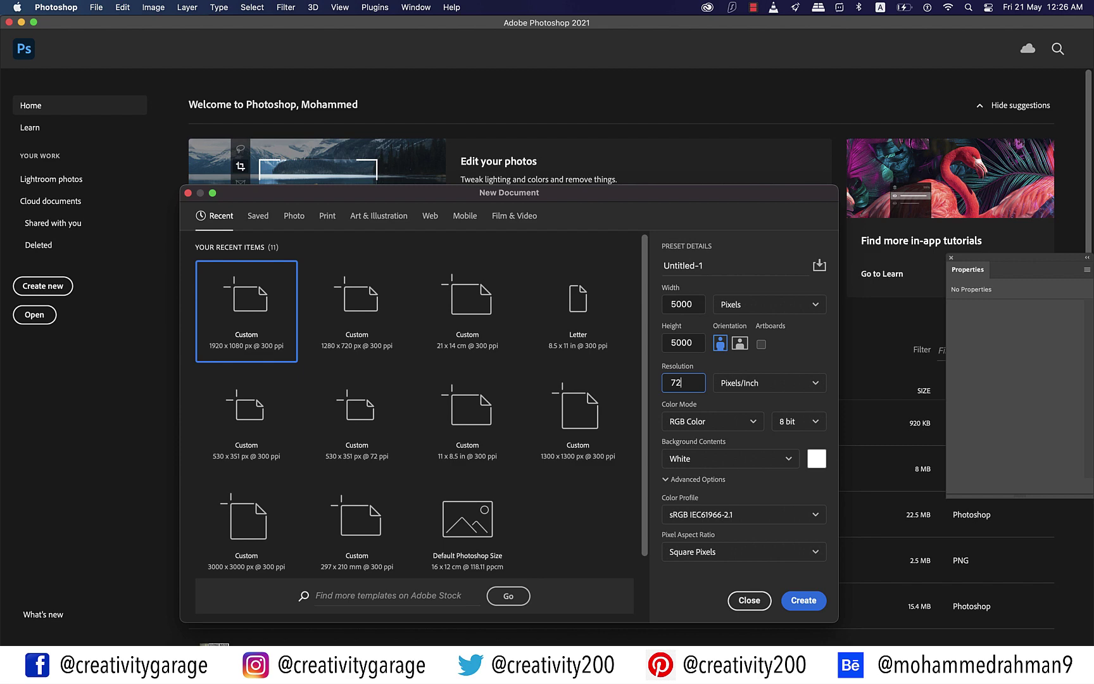
key(Return)
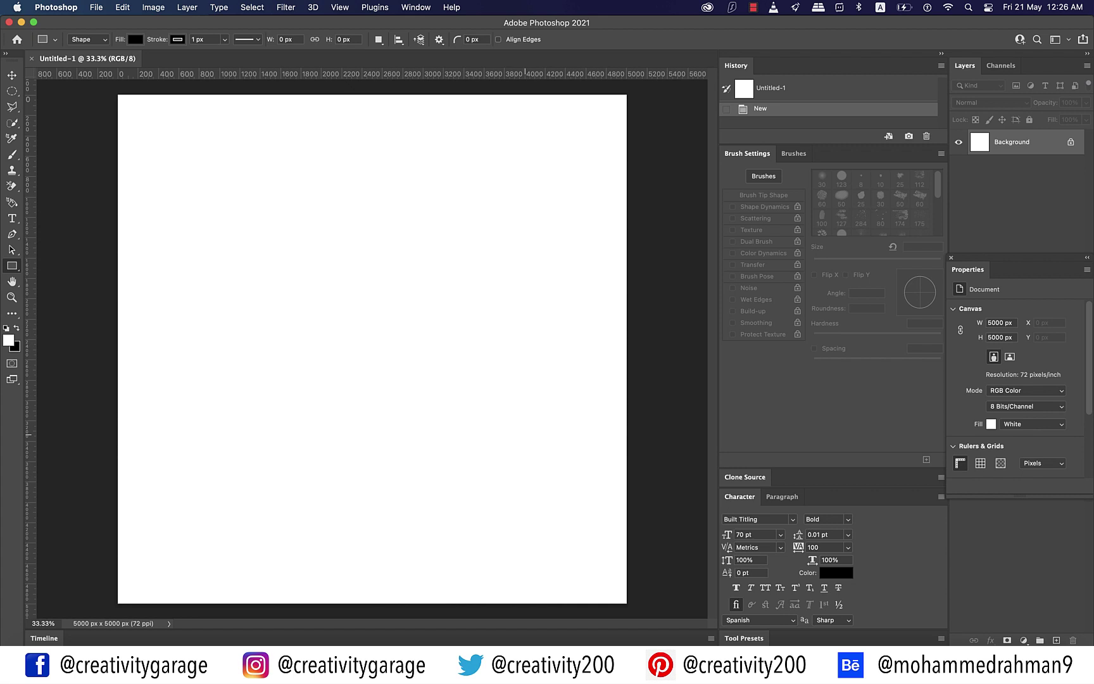
Reset the panel layout to the Essentials (Default) workspace.
key(e)
click(415, 7)
mouse_move(420, 34)
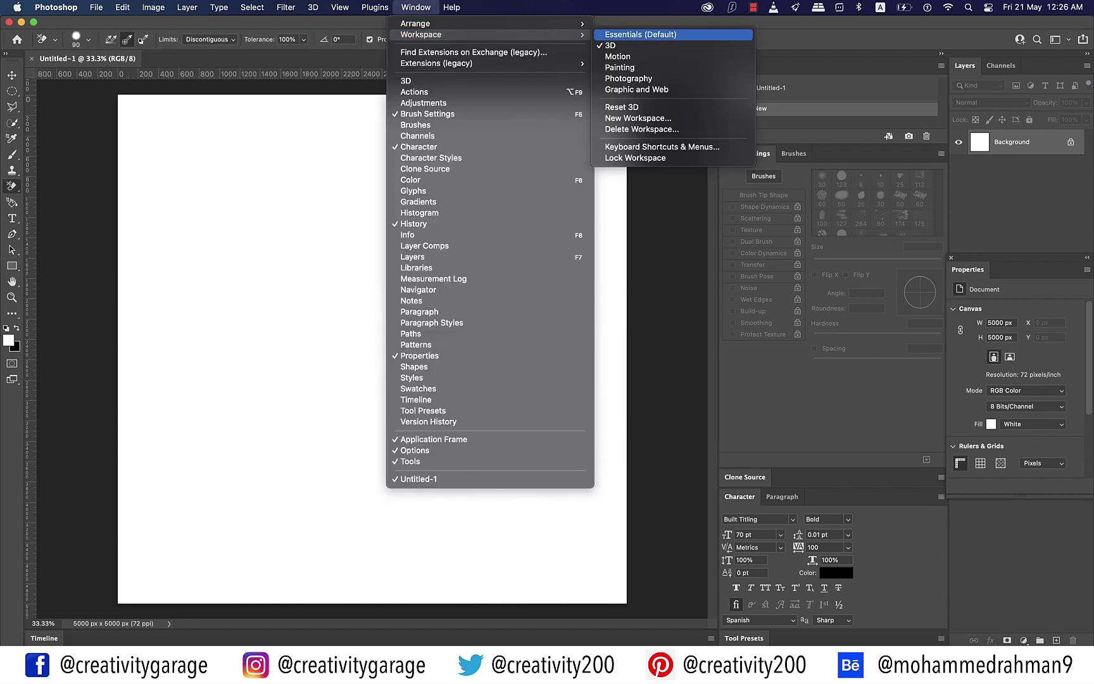
click(641, 34)
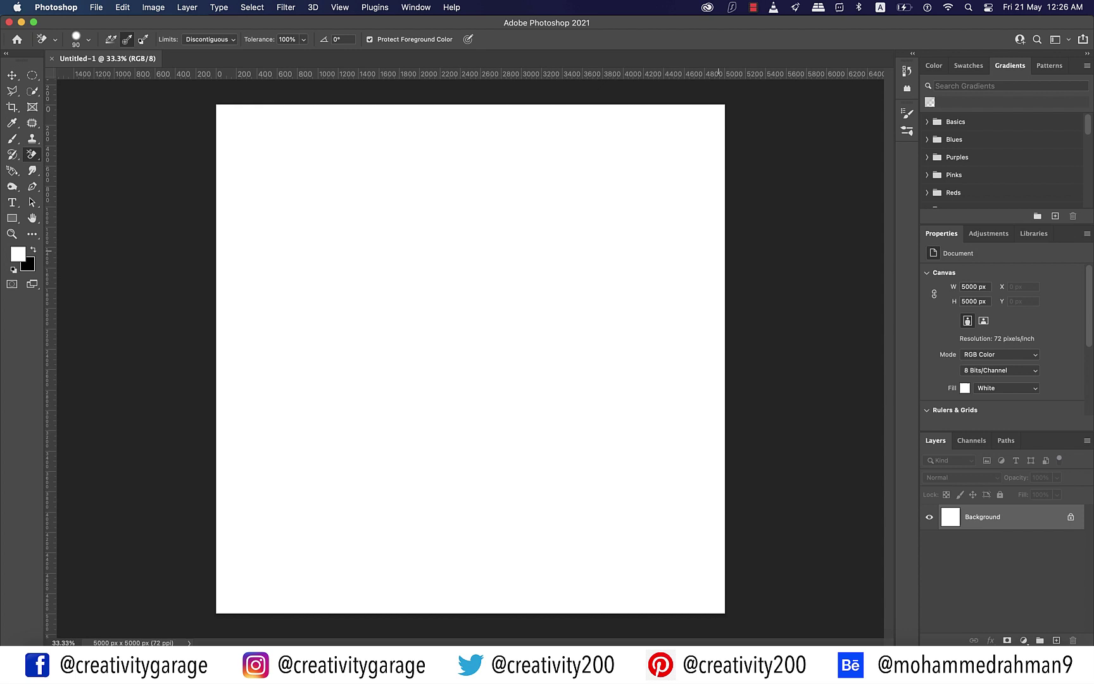
click(11, 171)
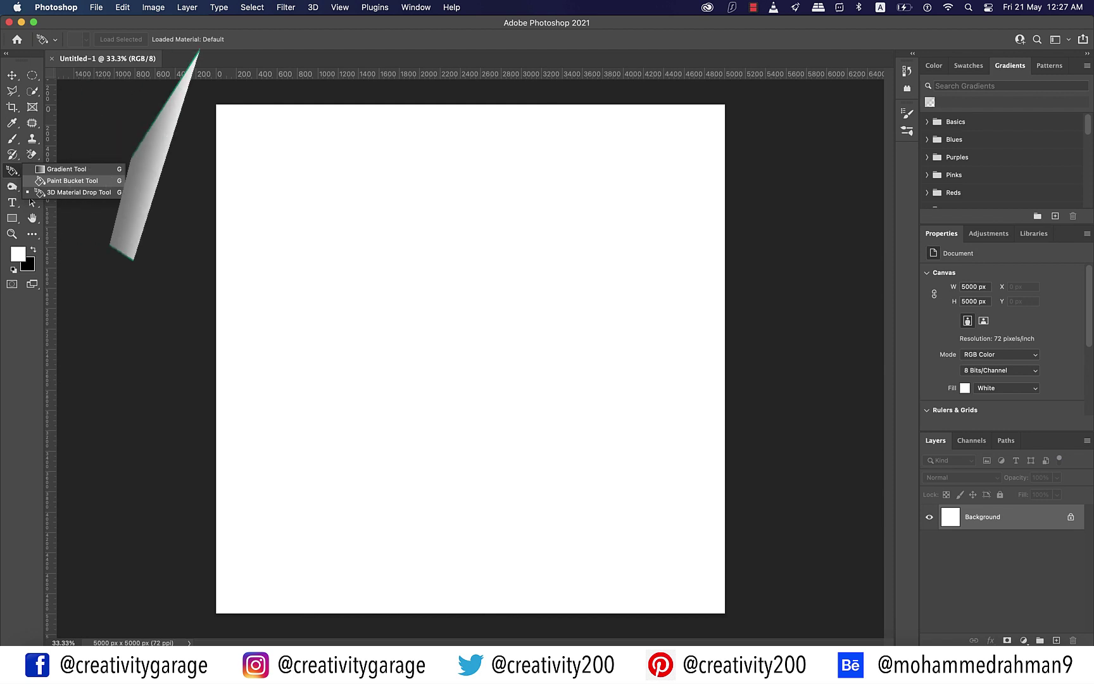
Fill the whole background with black using the Paint Bucket.
key(g)
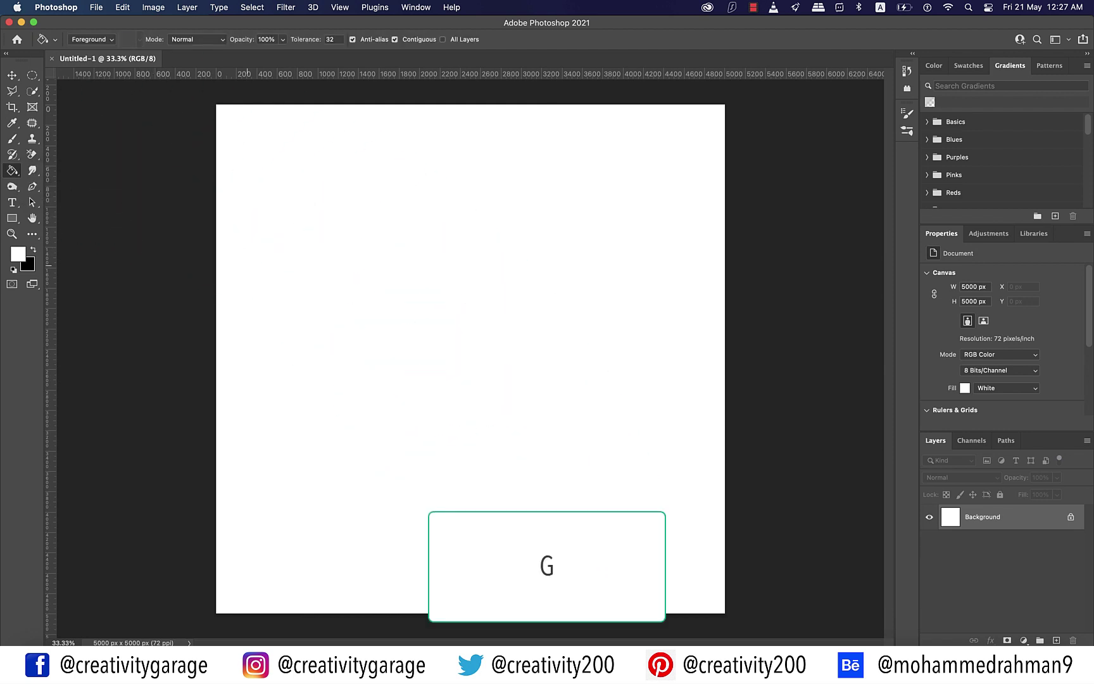
key(x)
click(343, 260)
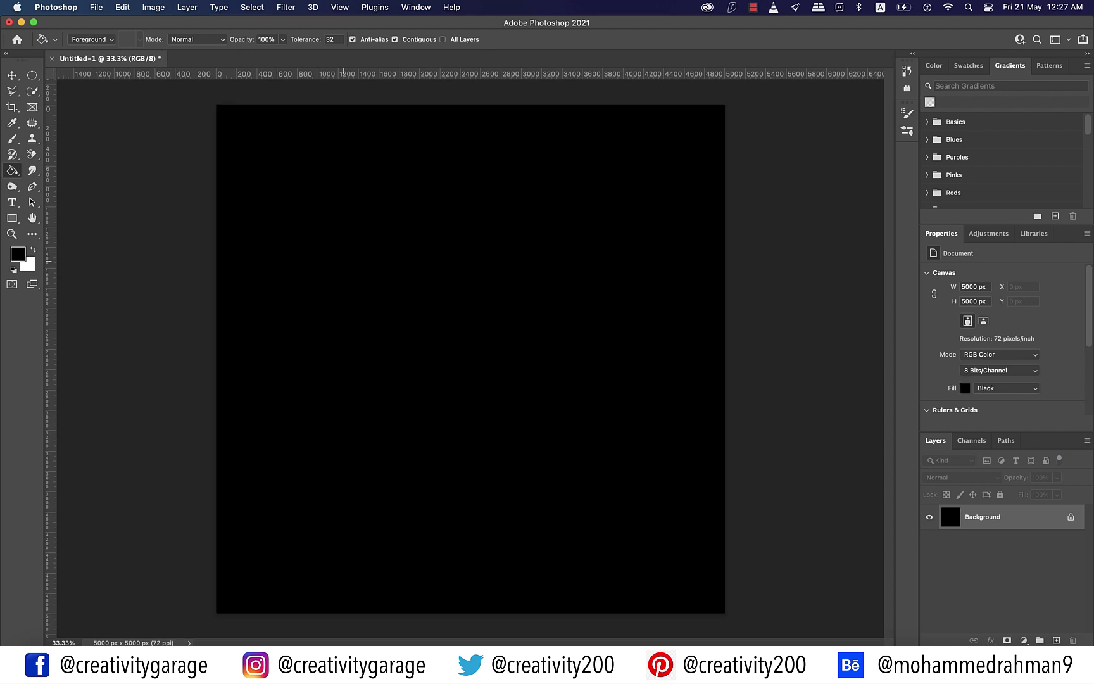
Add a new empty layer named 'rays' above the background.
click(1056, 640)
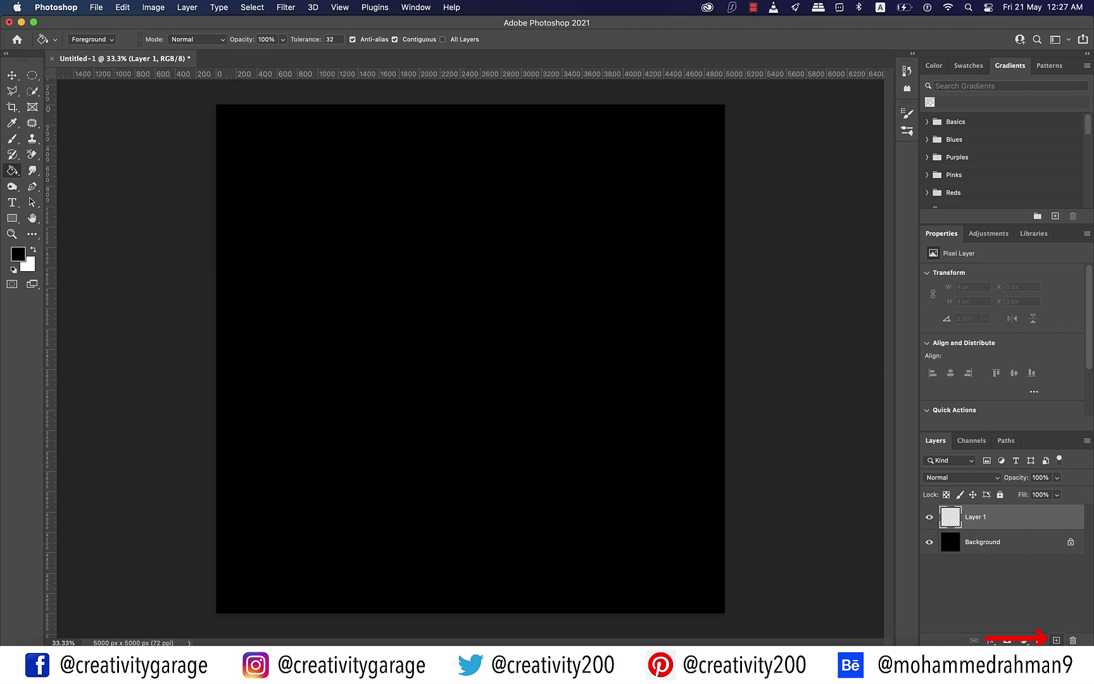
double_click(975, 516)
text(rays)
key(Return)
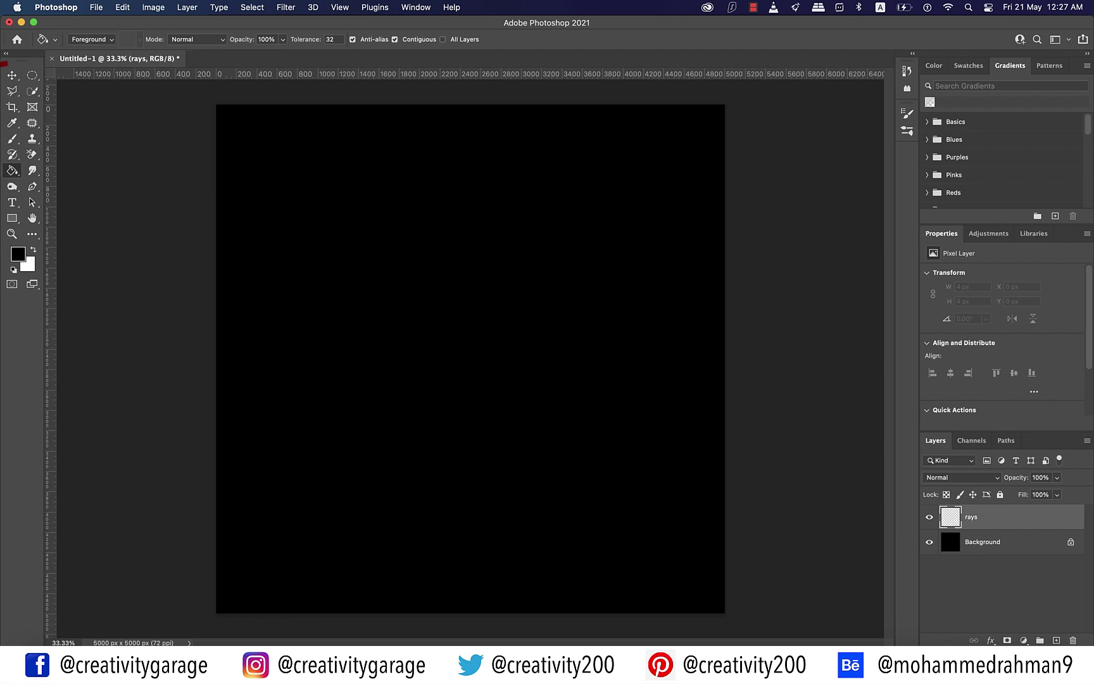
key(m)
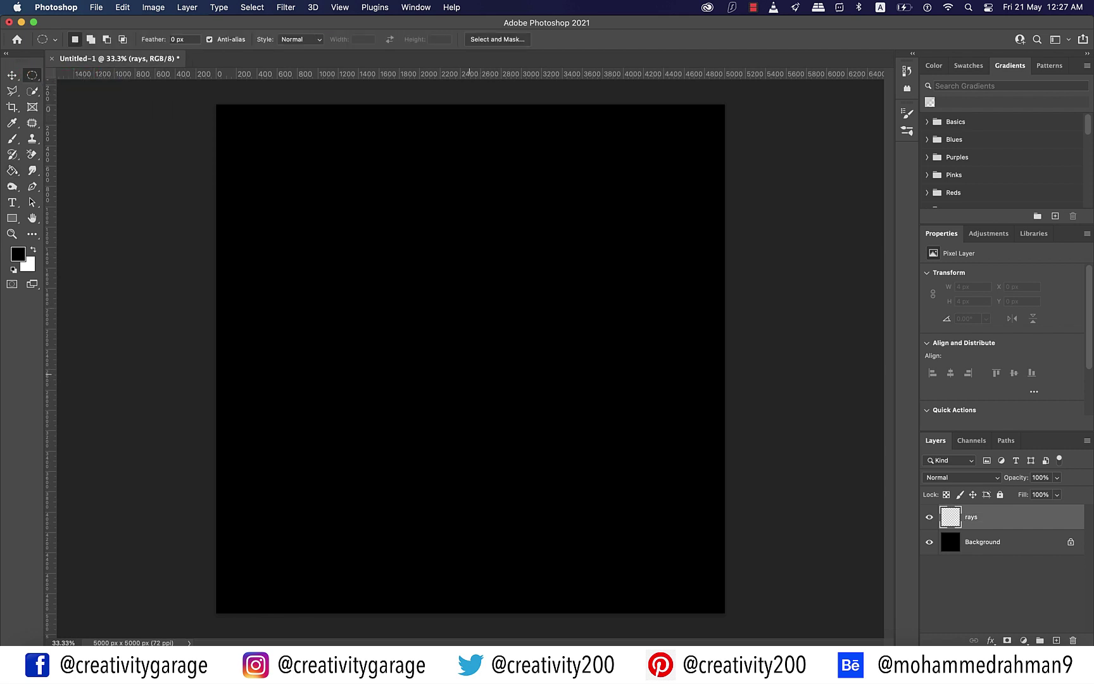
Select a centred circle feathered by 200 px, set white foreground, and activate the rays layer.
drag(473, 378, 608, 508)
key(v)
click(252, 7)
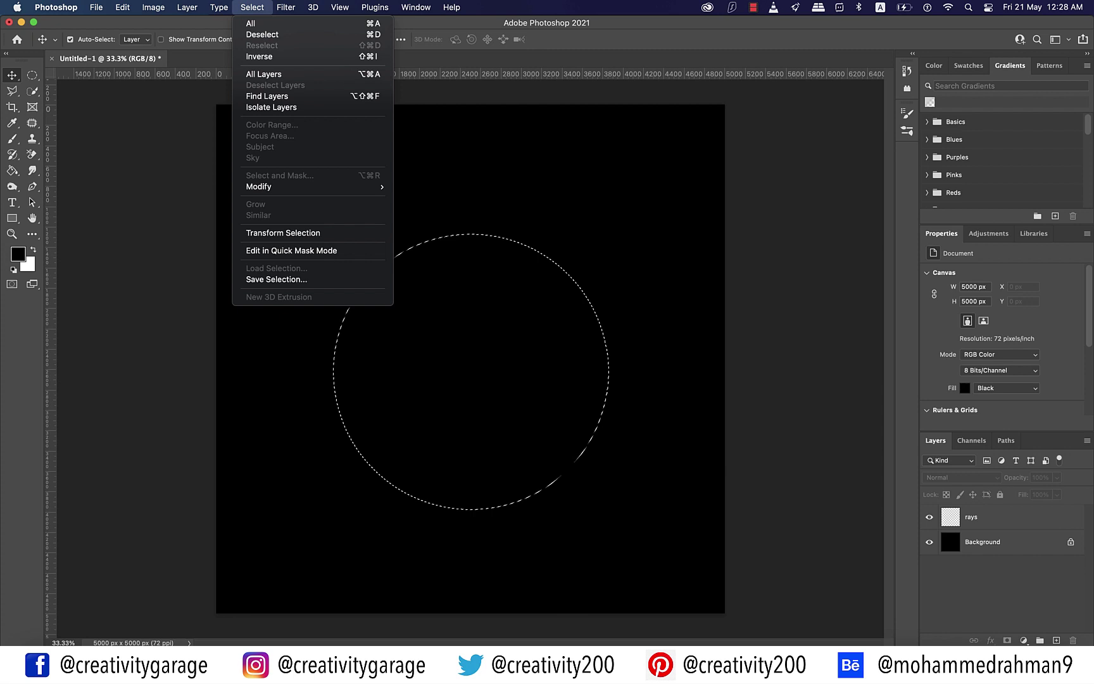
mouse_move(297, 187)
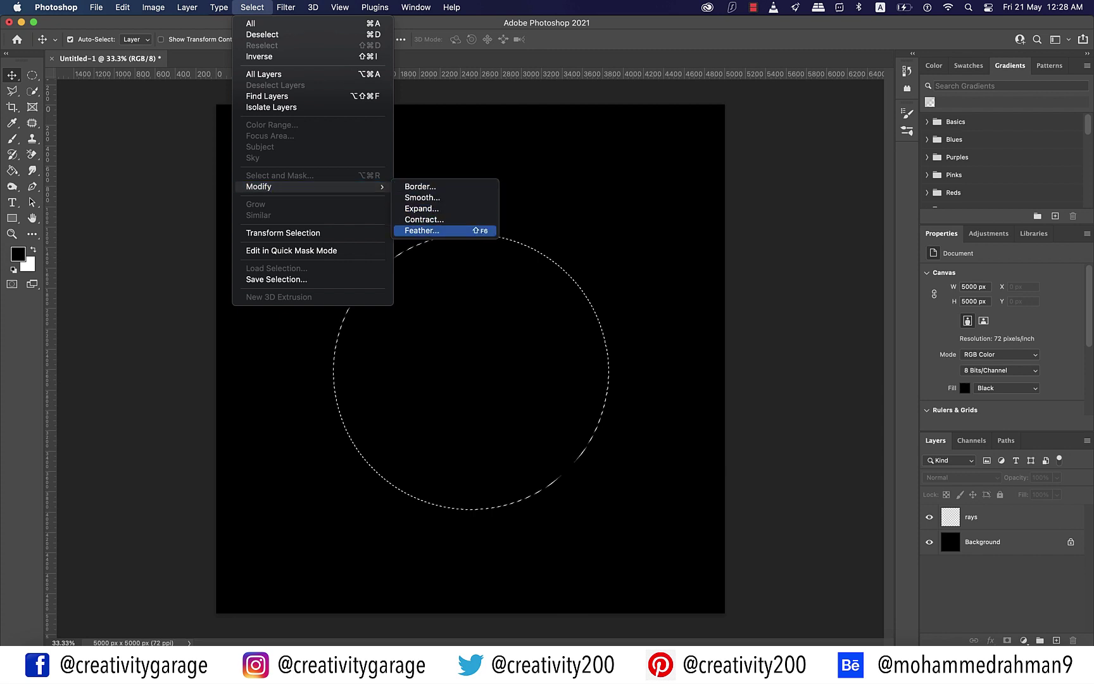
click(421, 230)
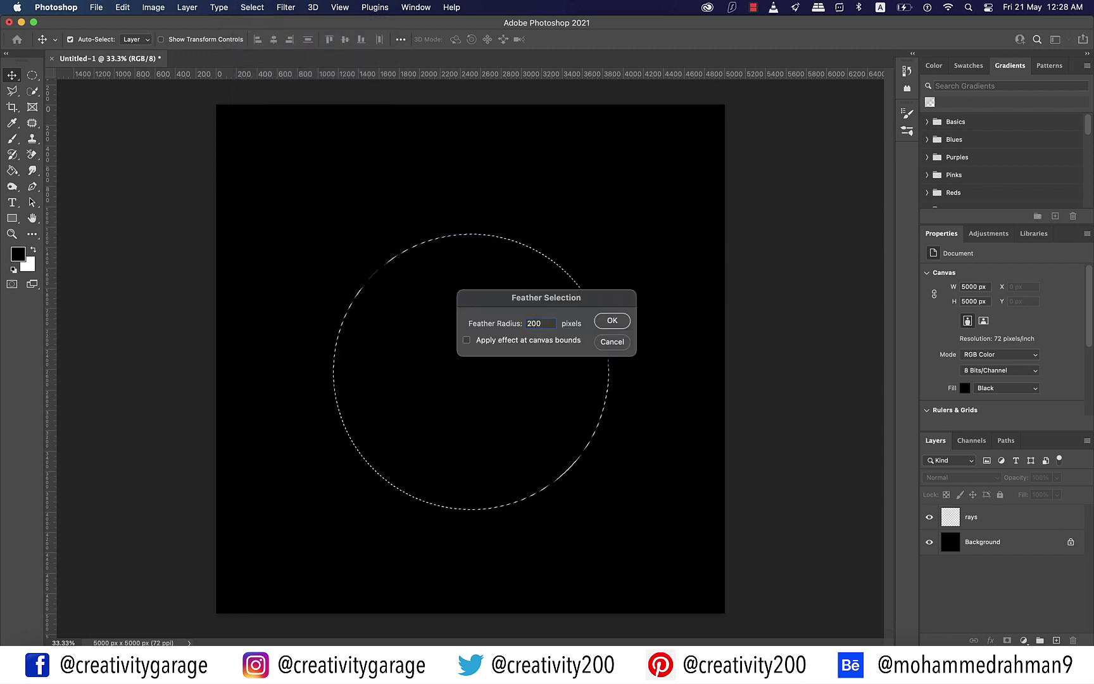
click(612, 321)
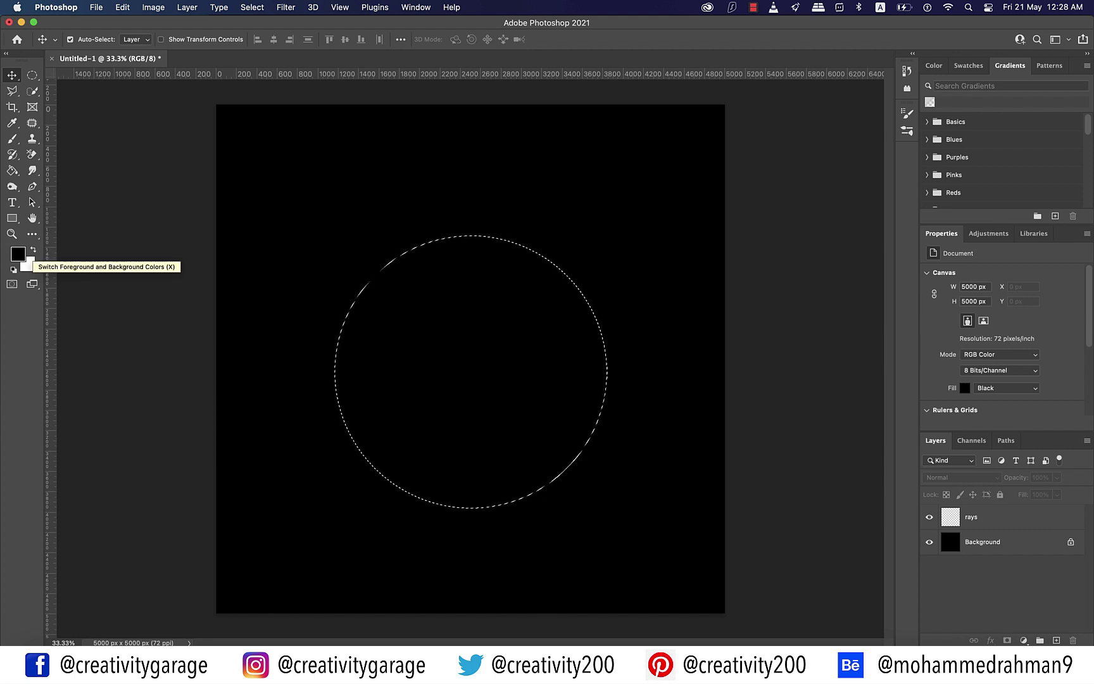
click(33, 250)
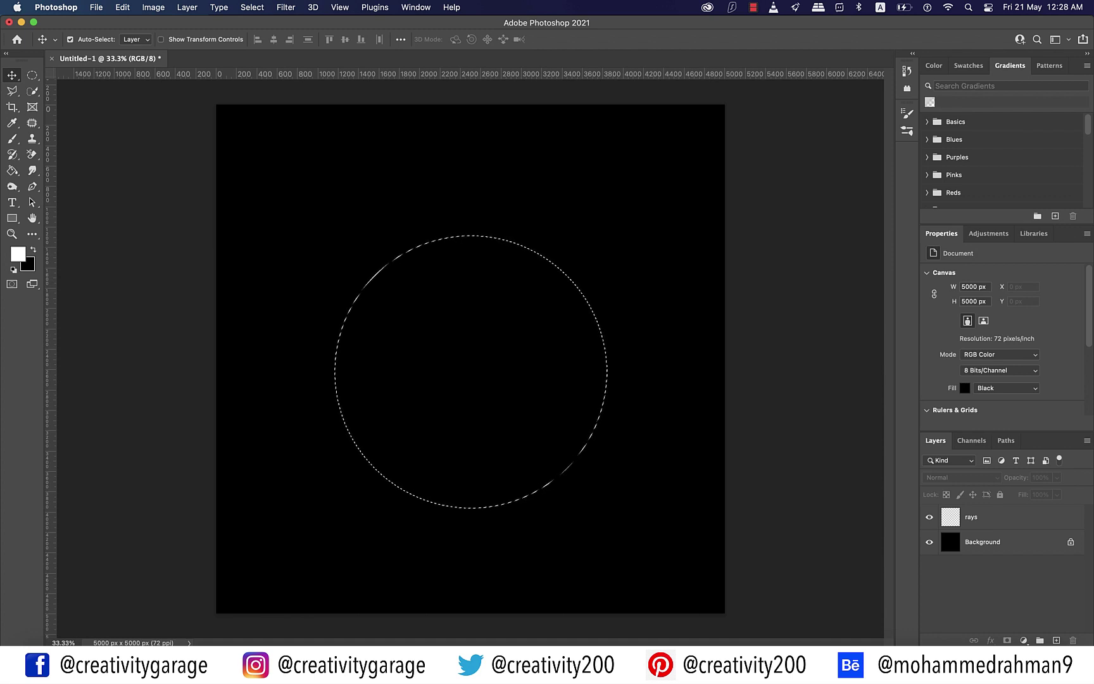
click(988, 517)
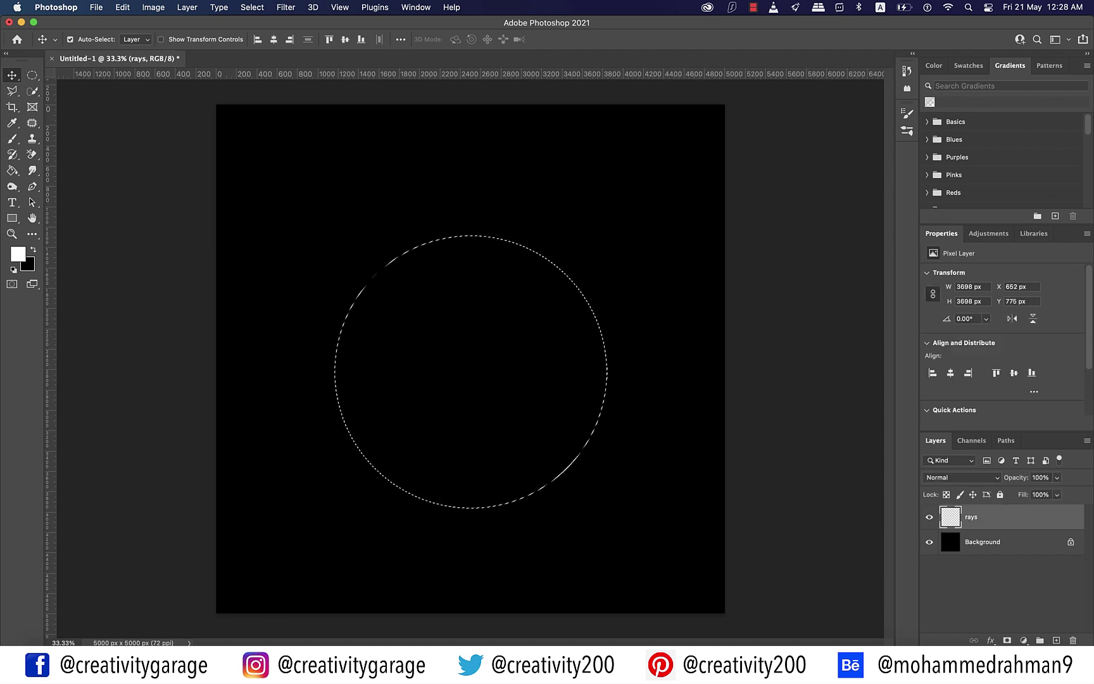
Render Difference Clouds inside the feathered circle on rays, then deselect.
click(285, 7)
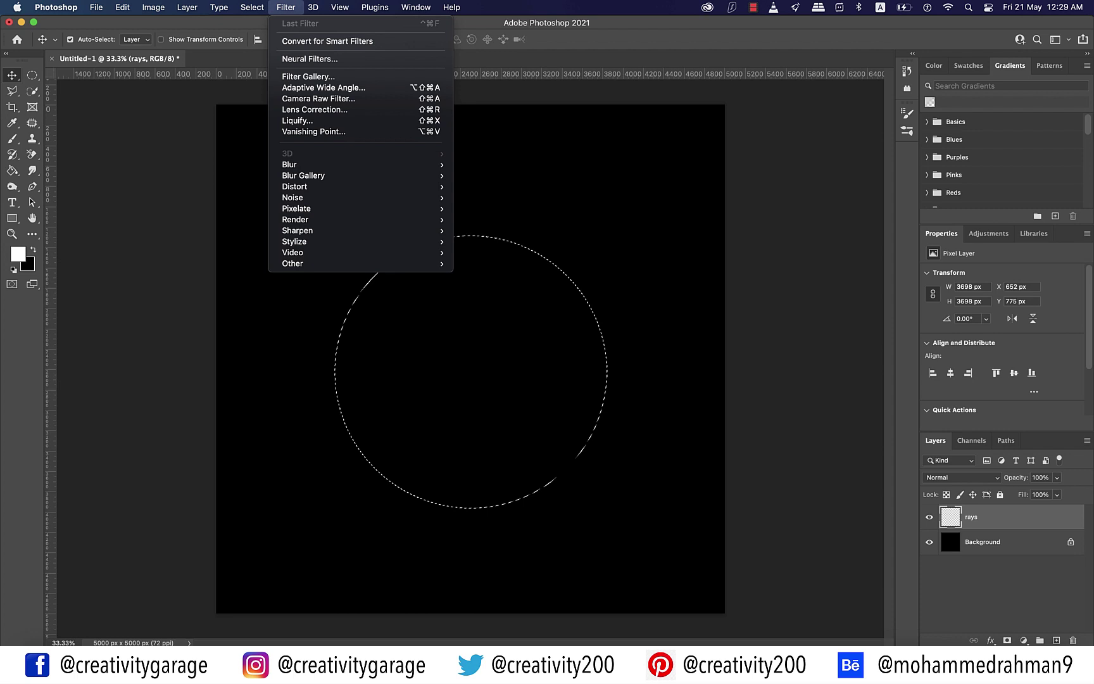
mouse_move(295, 219)
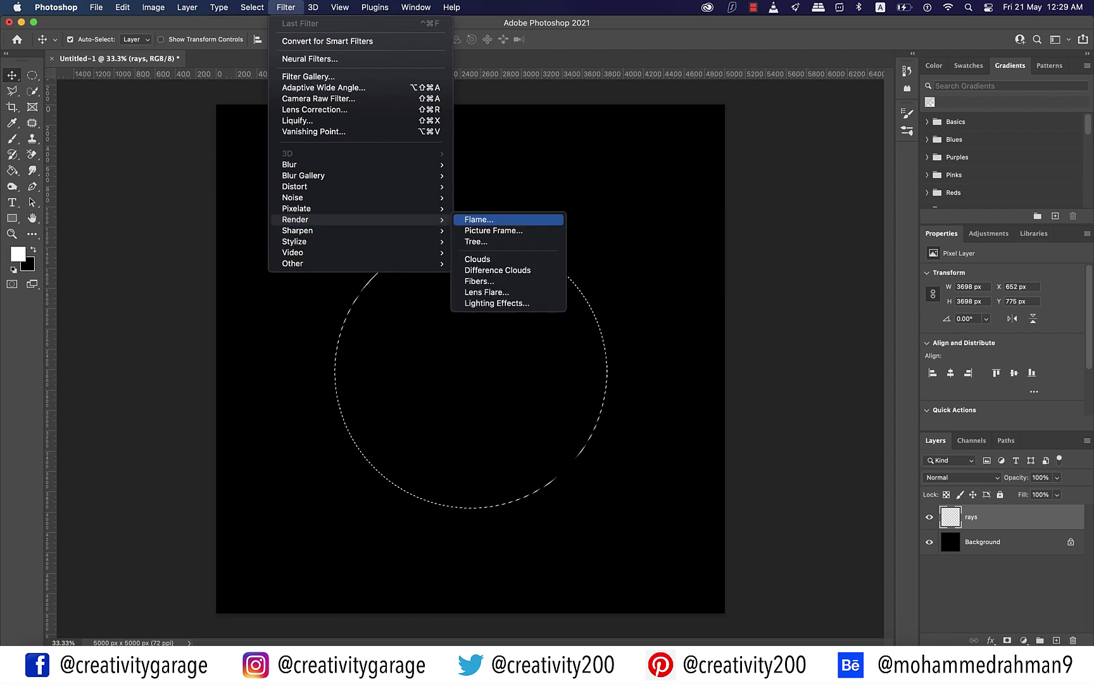
click(497, 270)
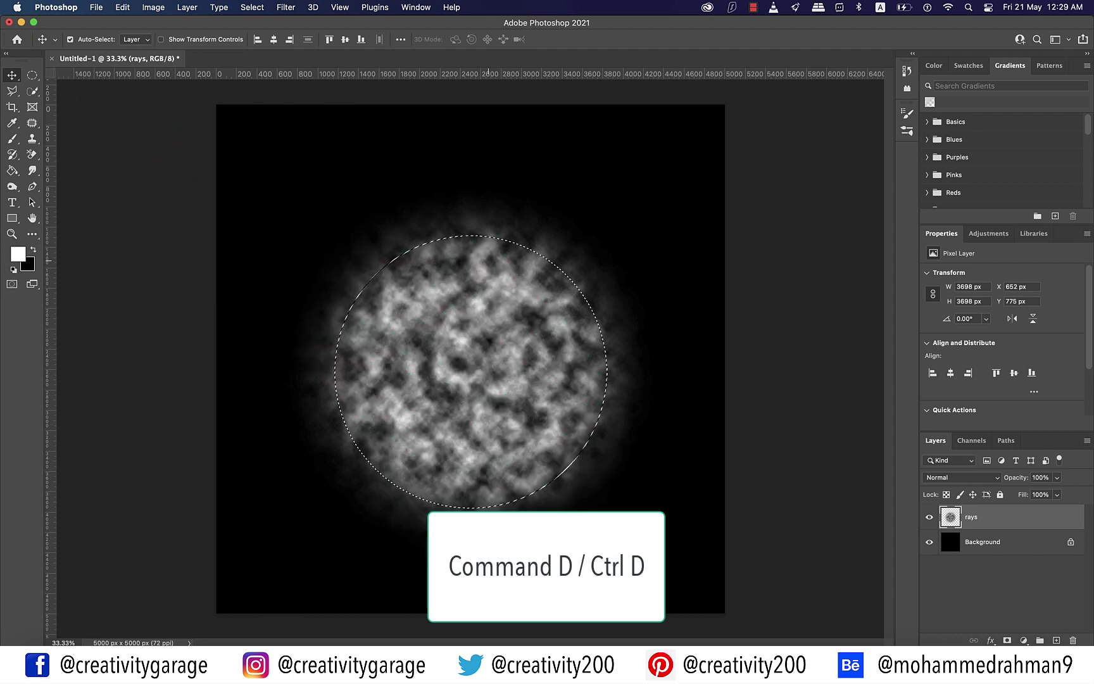
key(super+d)
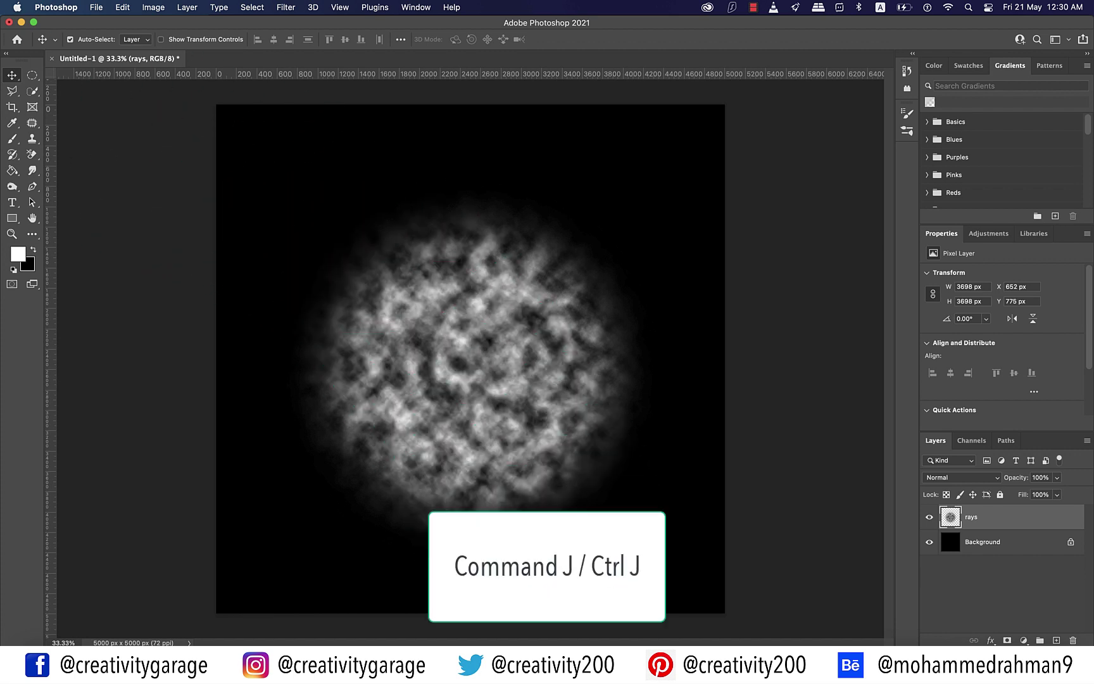
Duplicate the rays layer as 'rays 1' and hide the original rays layer.
key(cmd+j)
key(super+j)
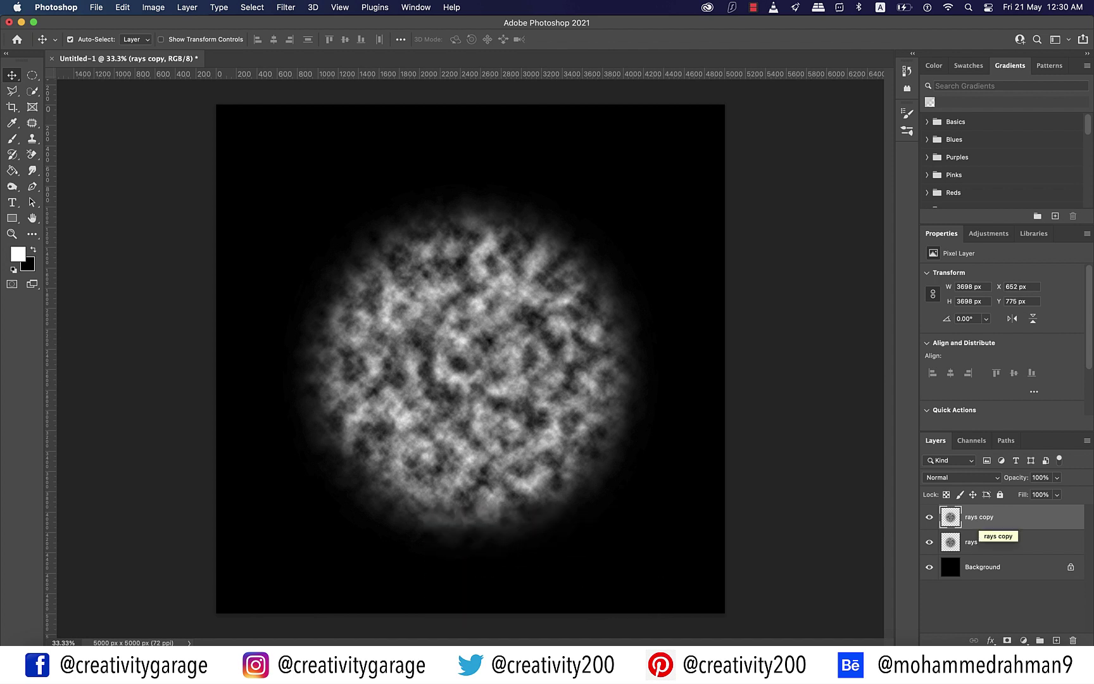
double_click(979, 516)
text(rays1)
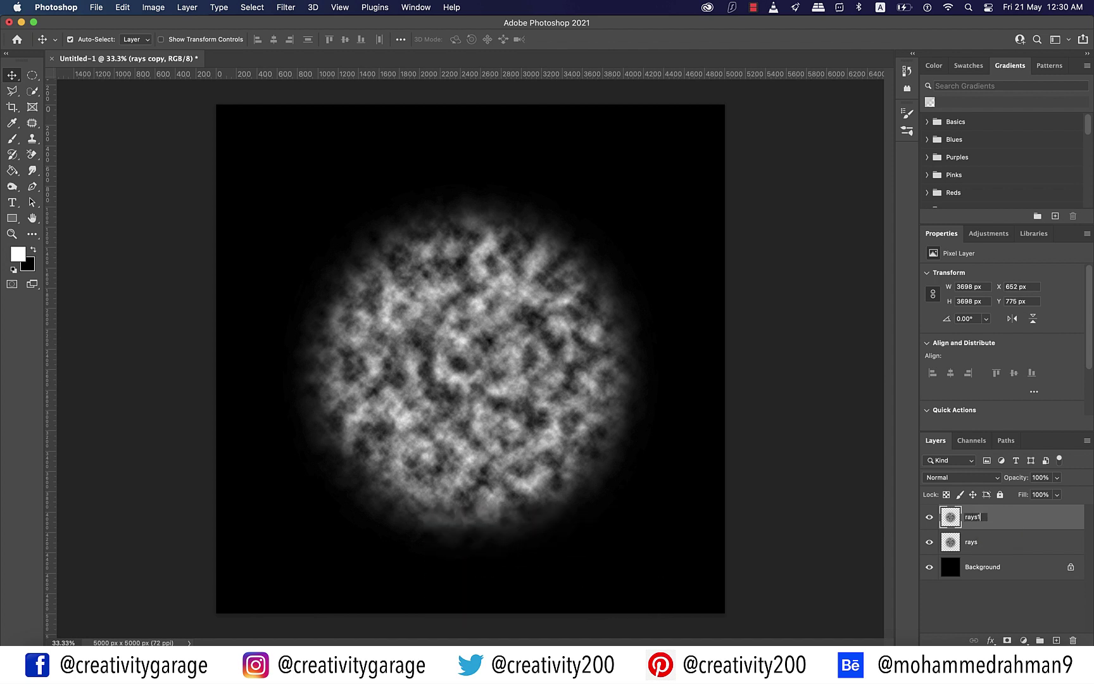
key(BackSpace)
text(1)
key(Return)
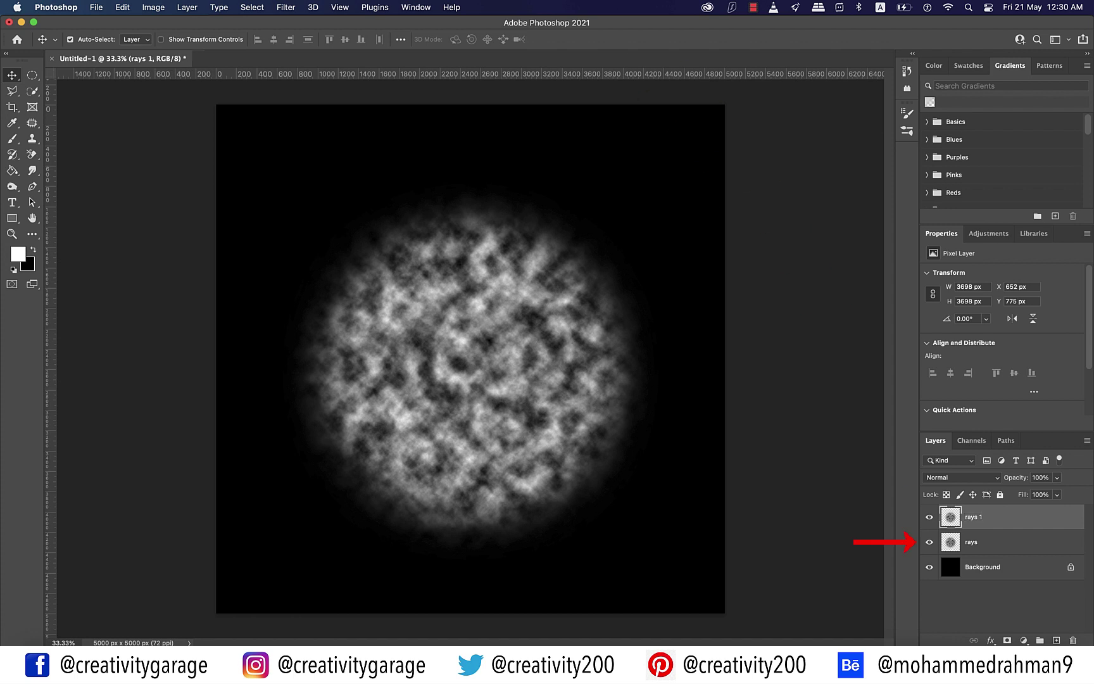
click(929, 542)
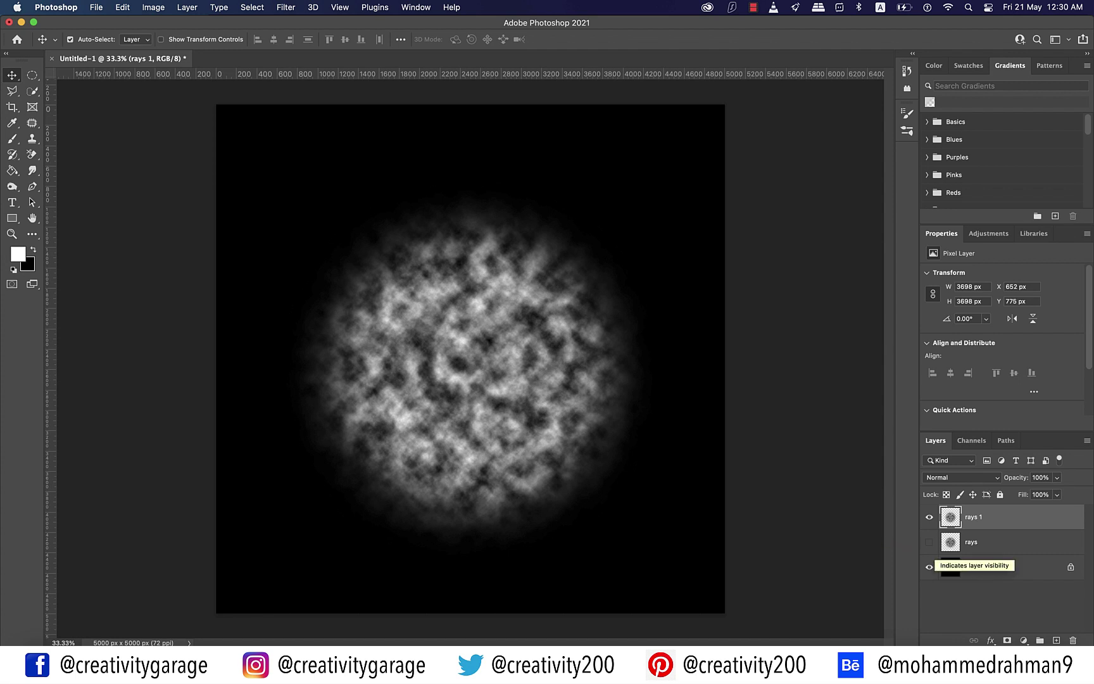
Apply a Zoom Radial Blur of amount 99 centred toward the top-left on rays 1.
click(286, 7)
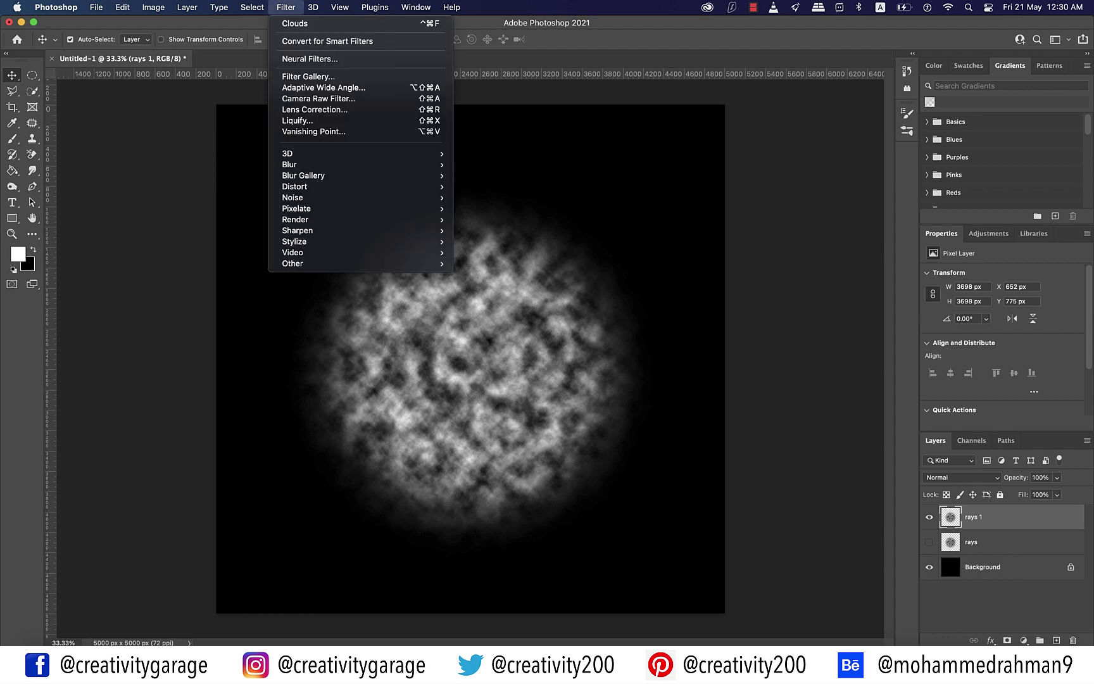
mouse_move(291, 164)
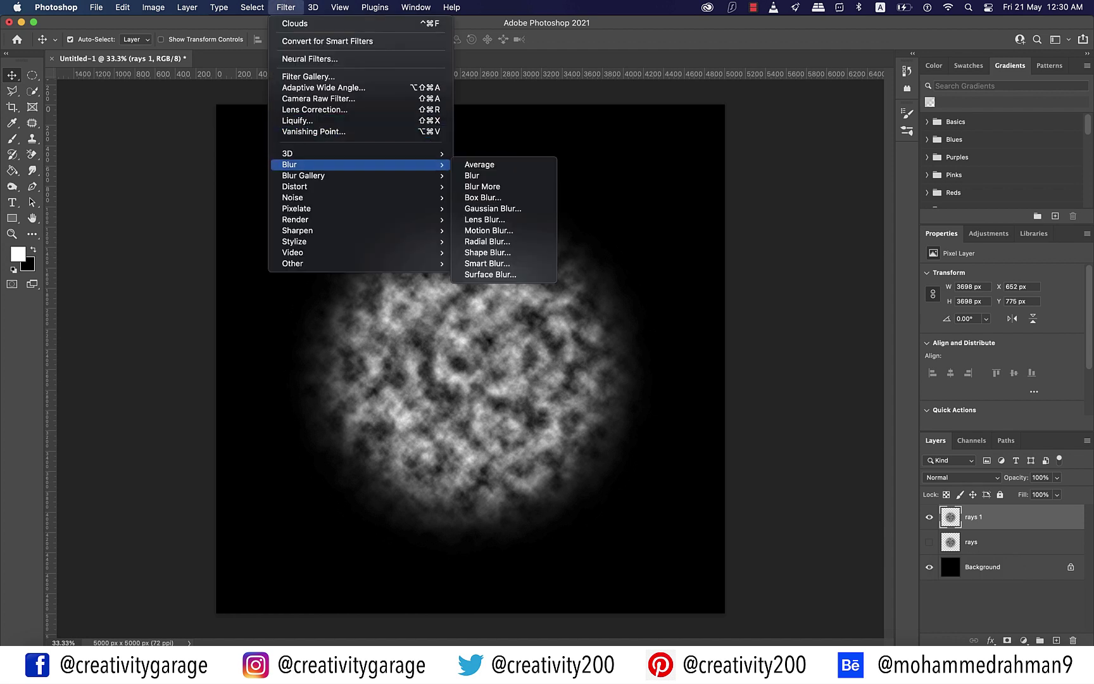
click(487, 242)
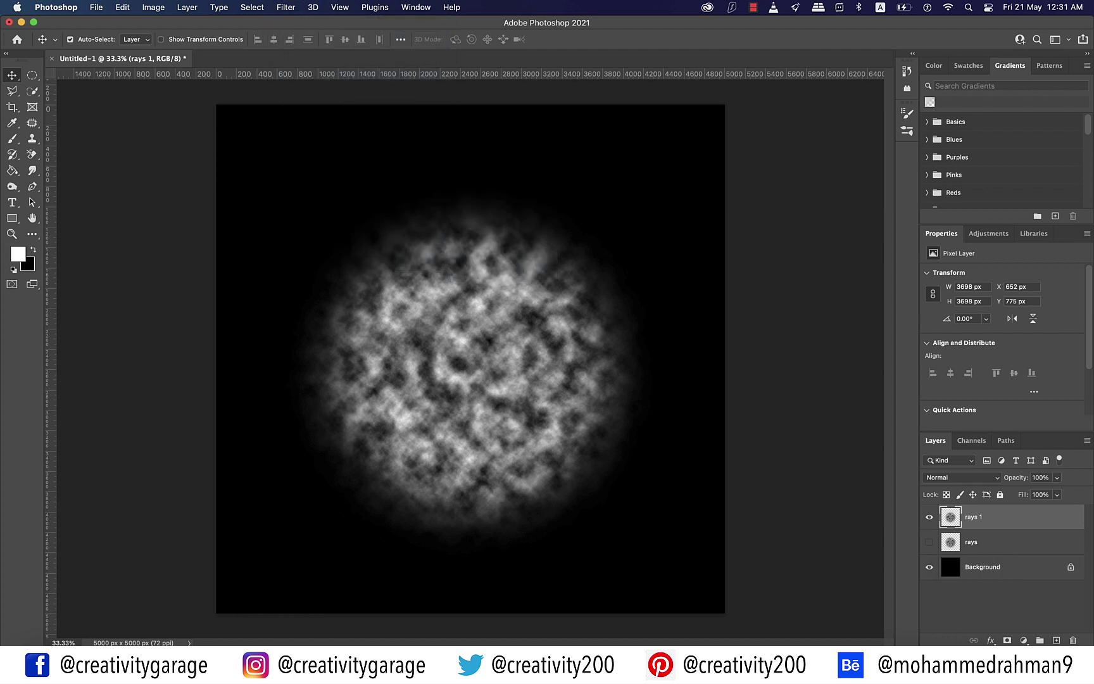
text(99)
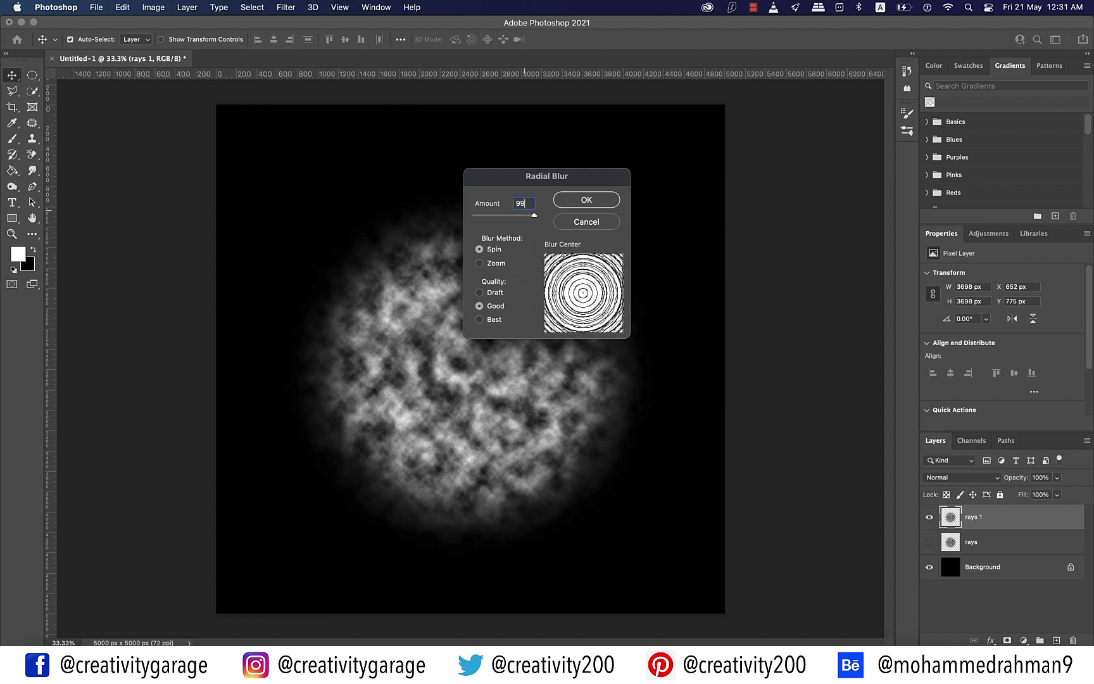
click(479, 263)
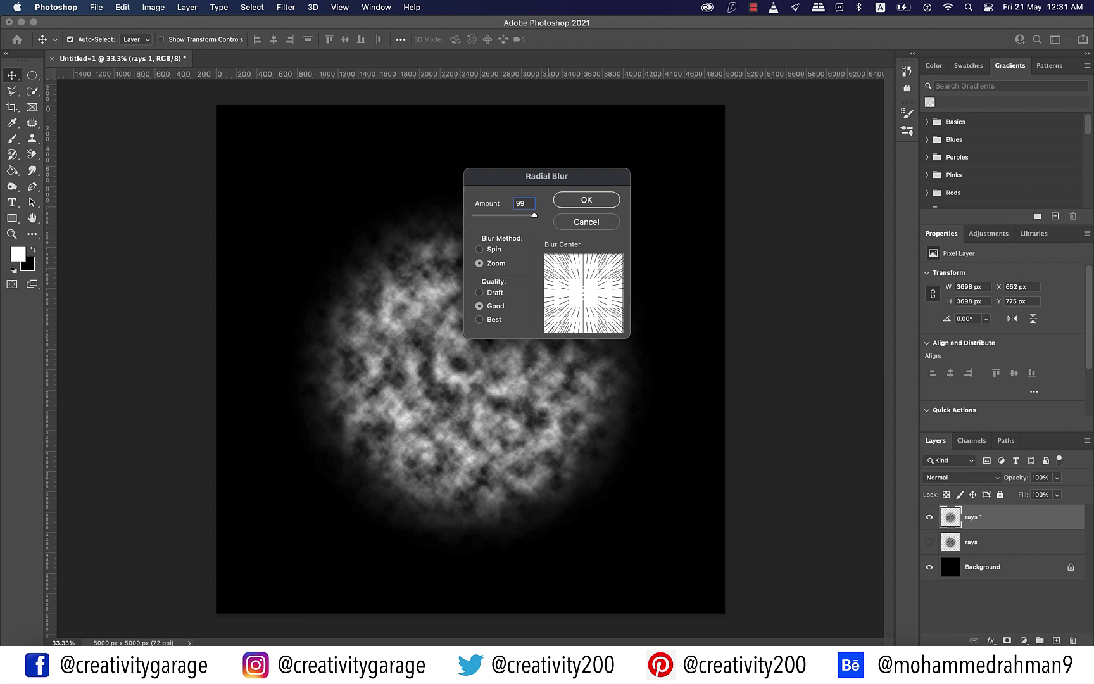
drag(547, 176, 677, 178)
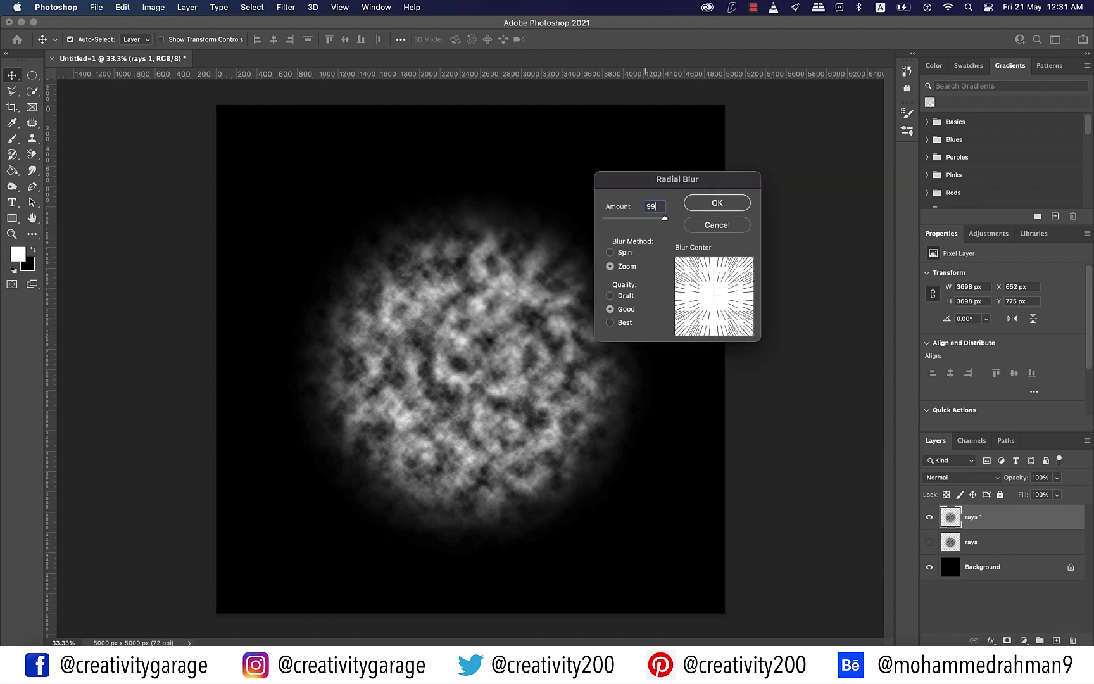
drag(714, 296, 677, 260)
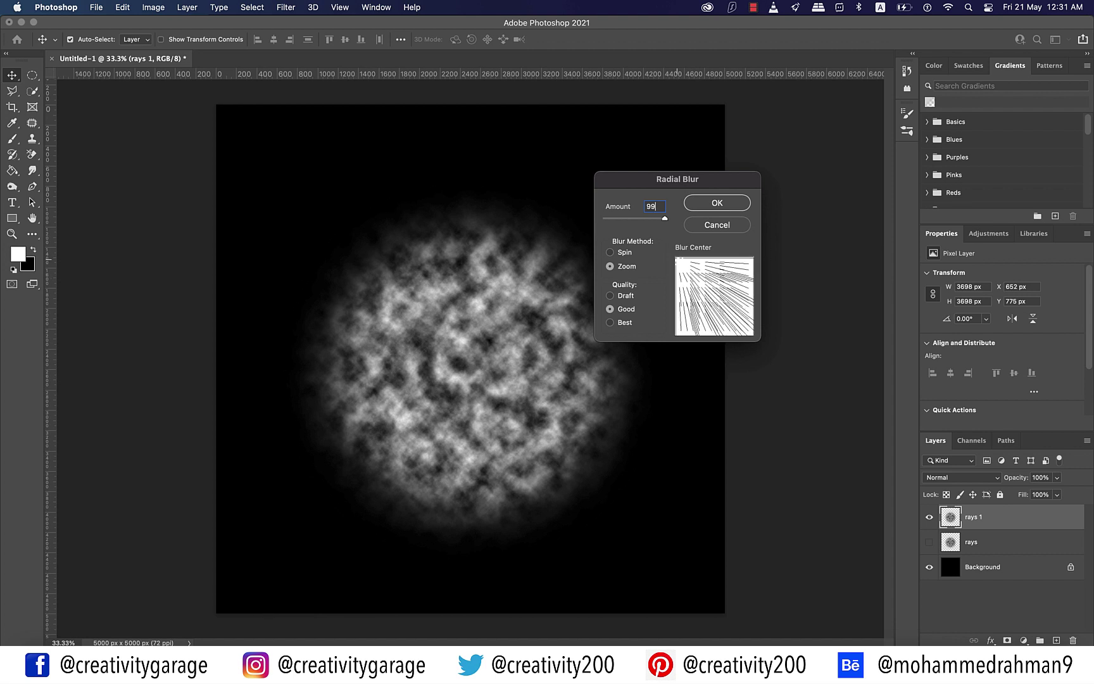
key(Return)
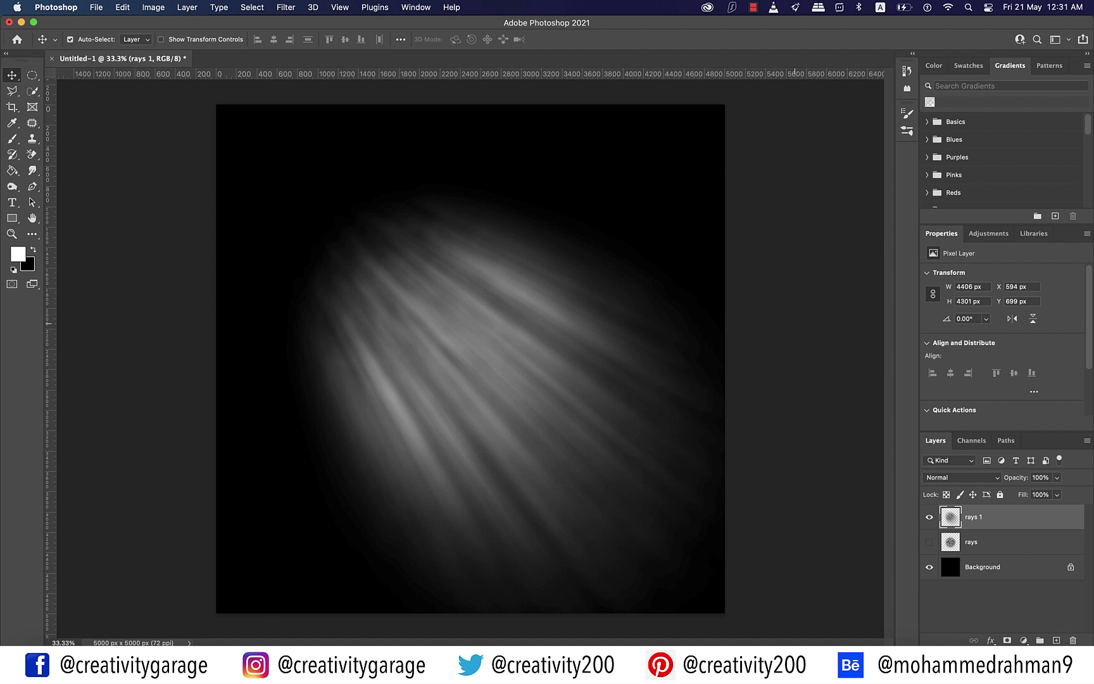
click(154, 7)
mouse_move(190, 41)
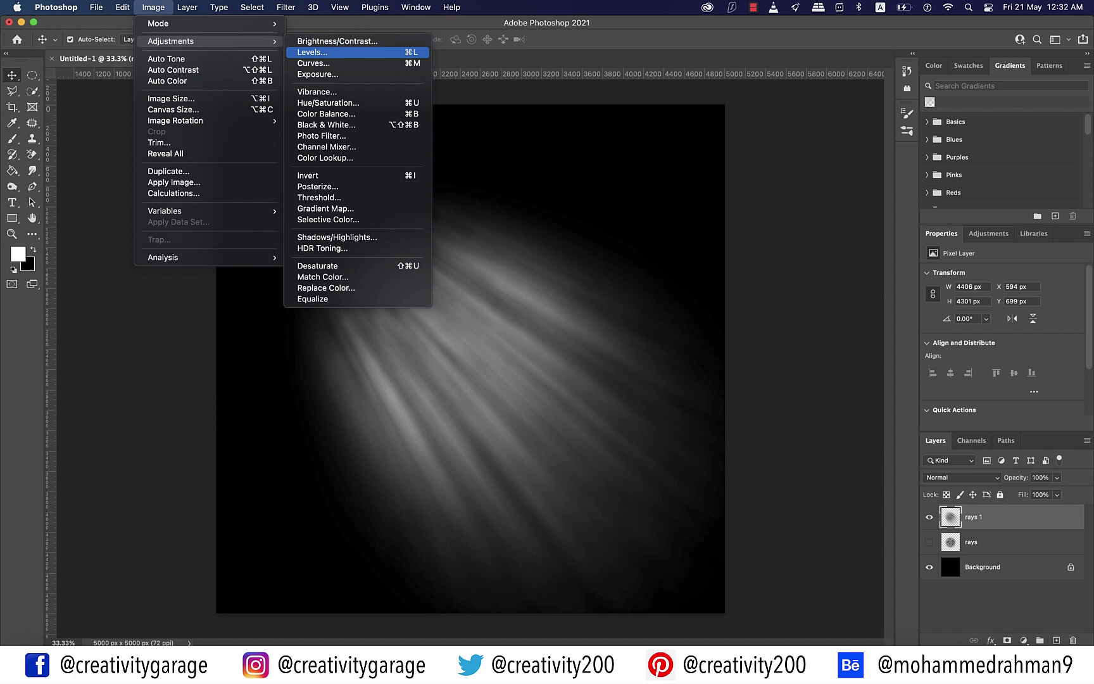
Apply Levels with input values 25, 0.65 and 205 to rays 1.
click(311, 52)
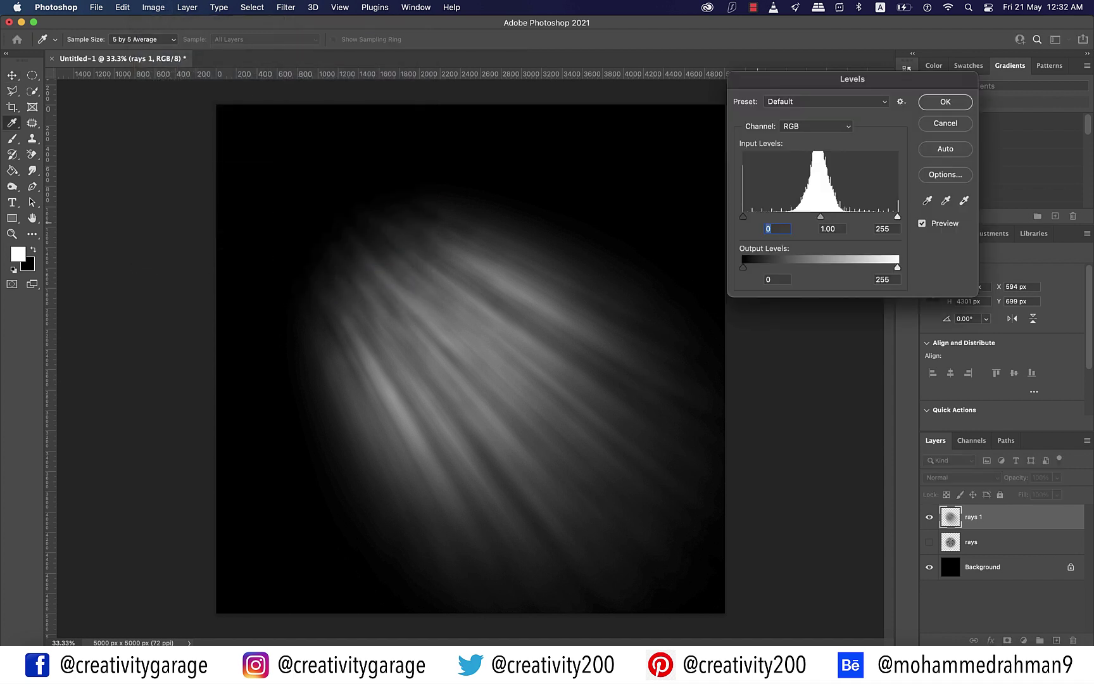
text(25)
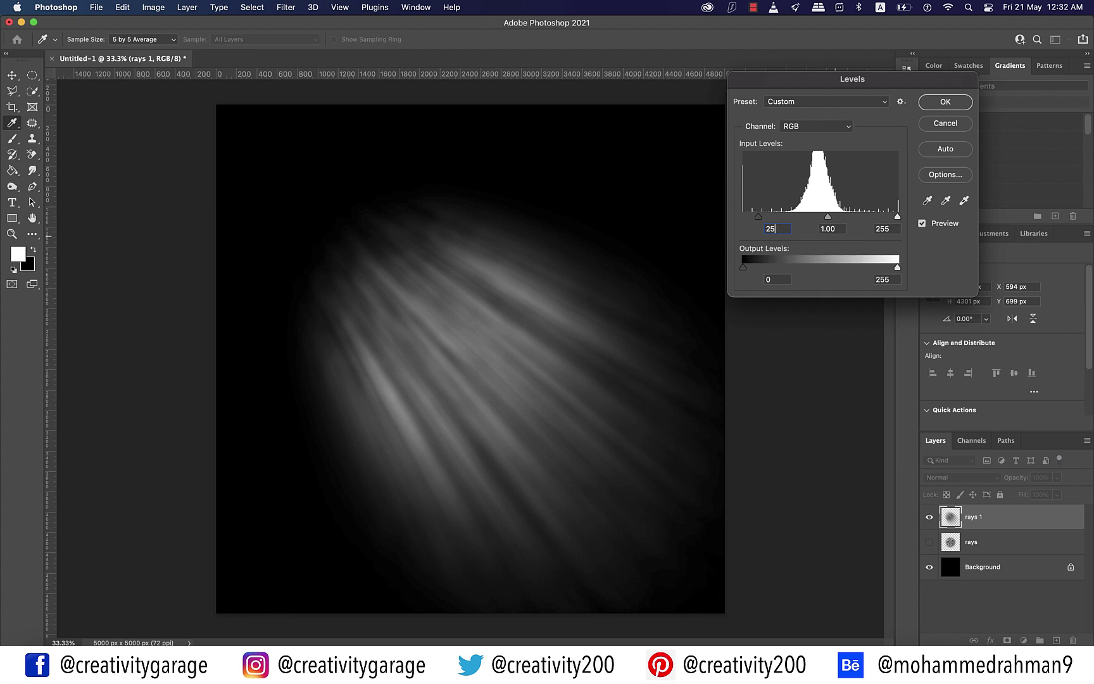
key(Tab)
text(.65)
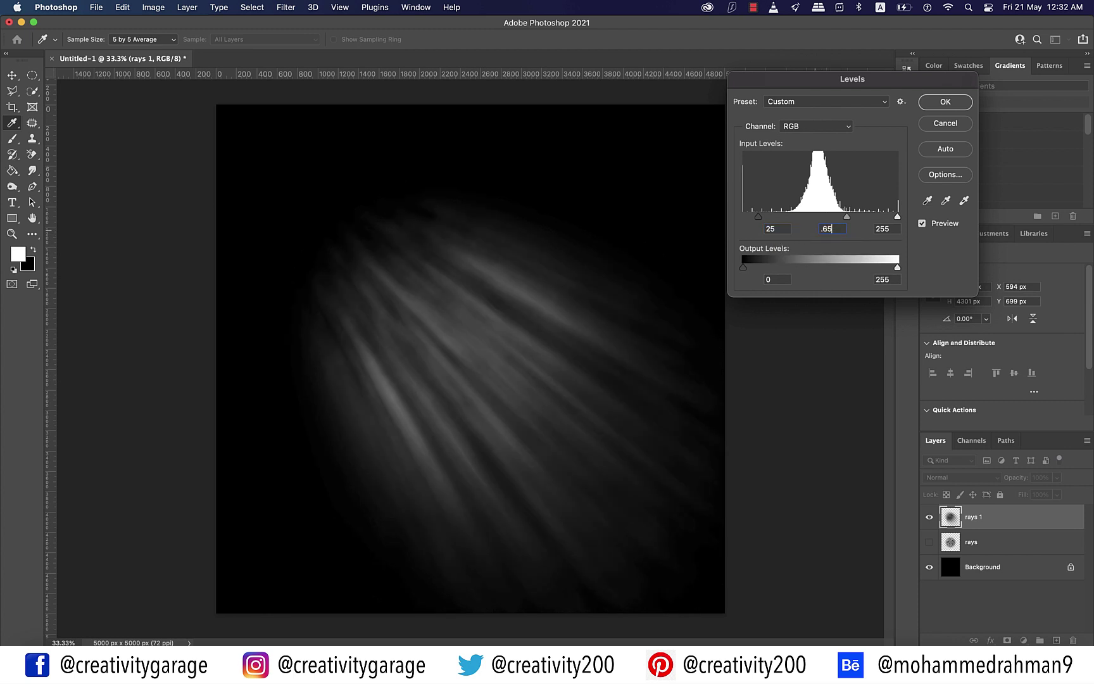
key(Tab)
text(205)
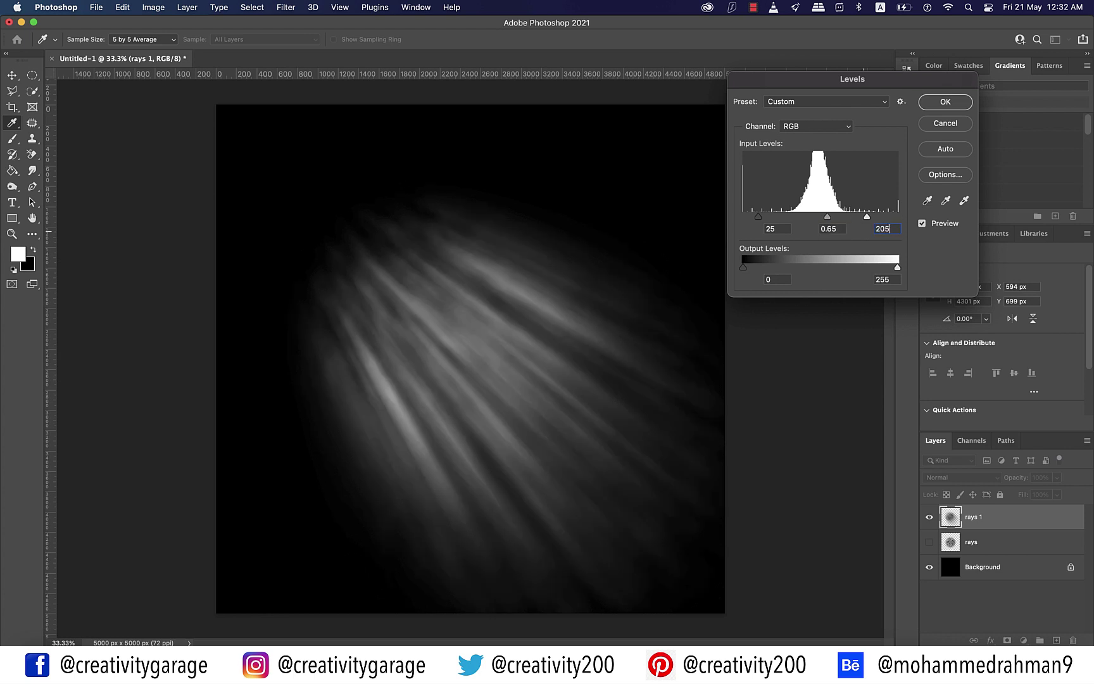
key(Return)
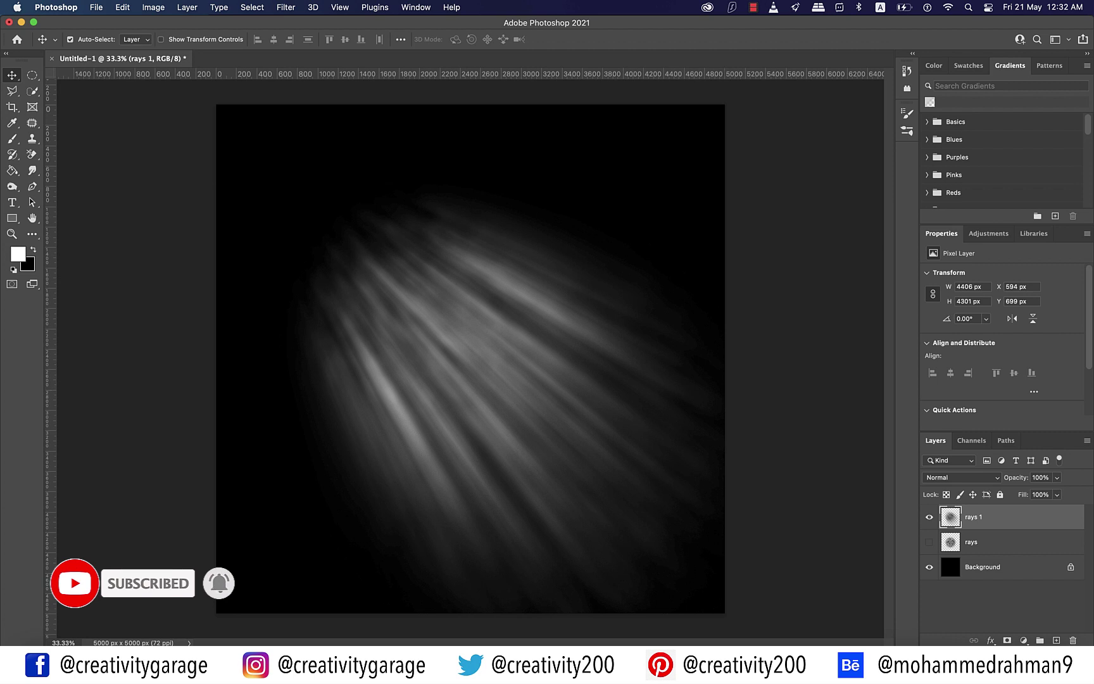
Apply an Unsharp Mask with Amount 1% and Radius 180 pixels to rays 1.
click(285, 7)
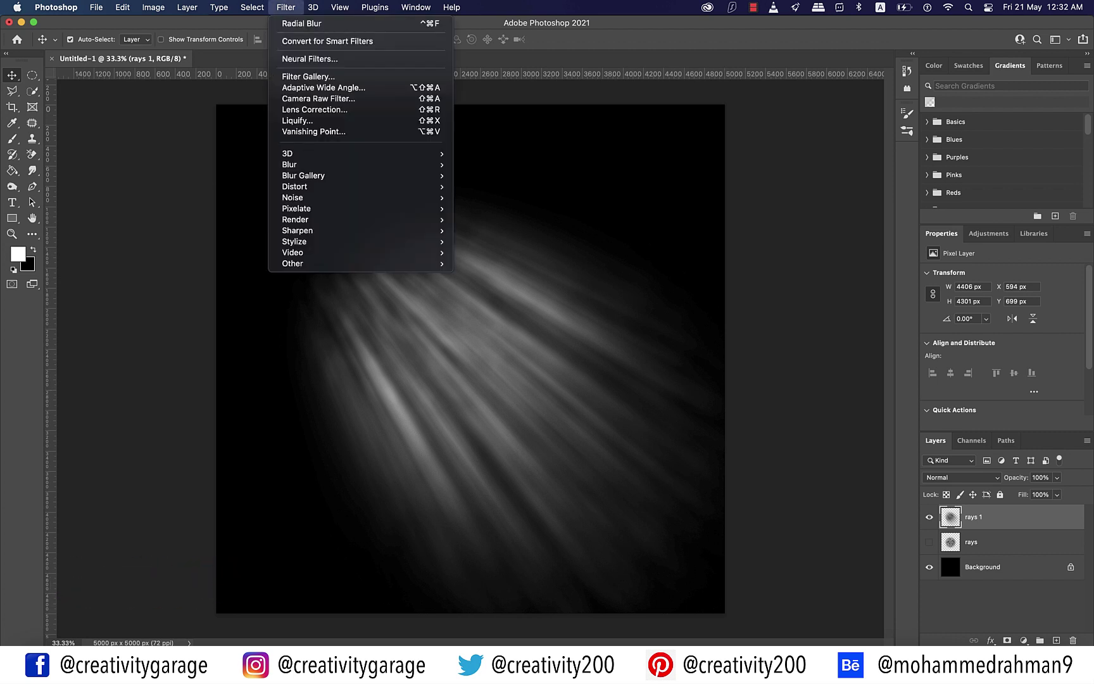
mouse_move(298, 231)
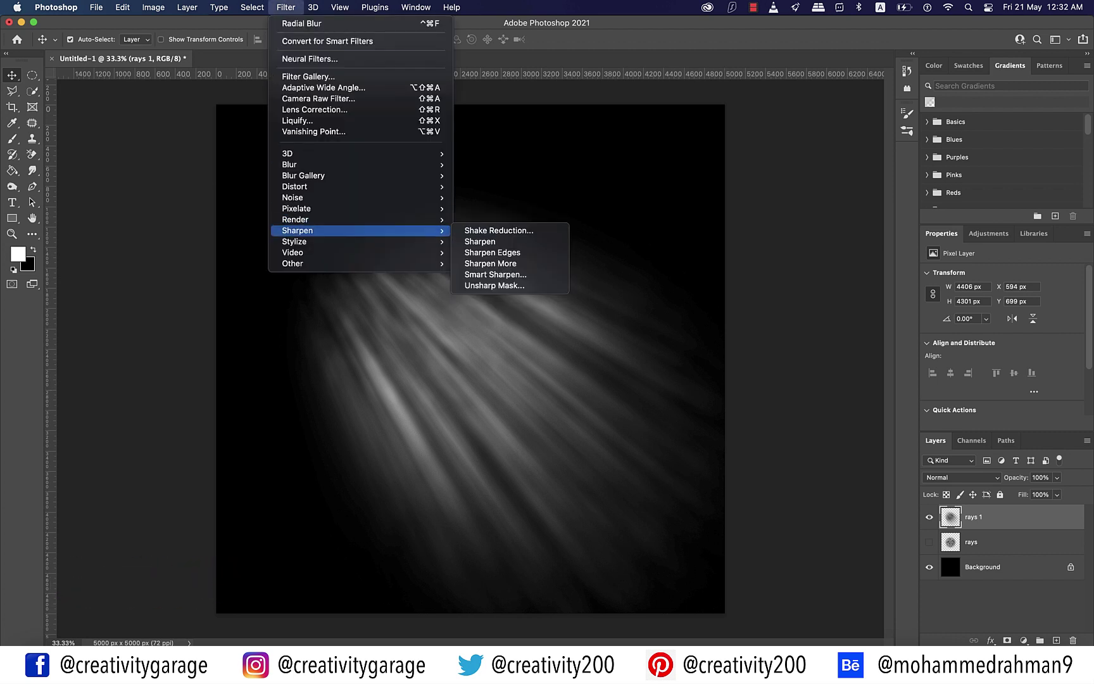
click(494, 286)
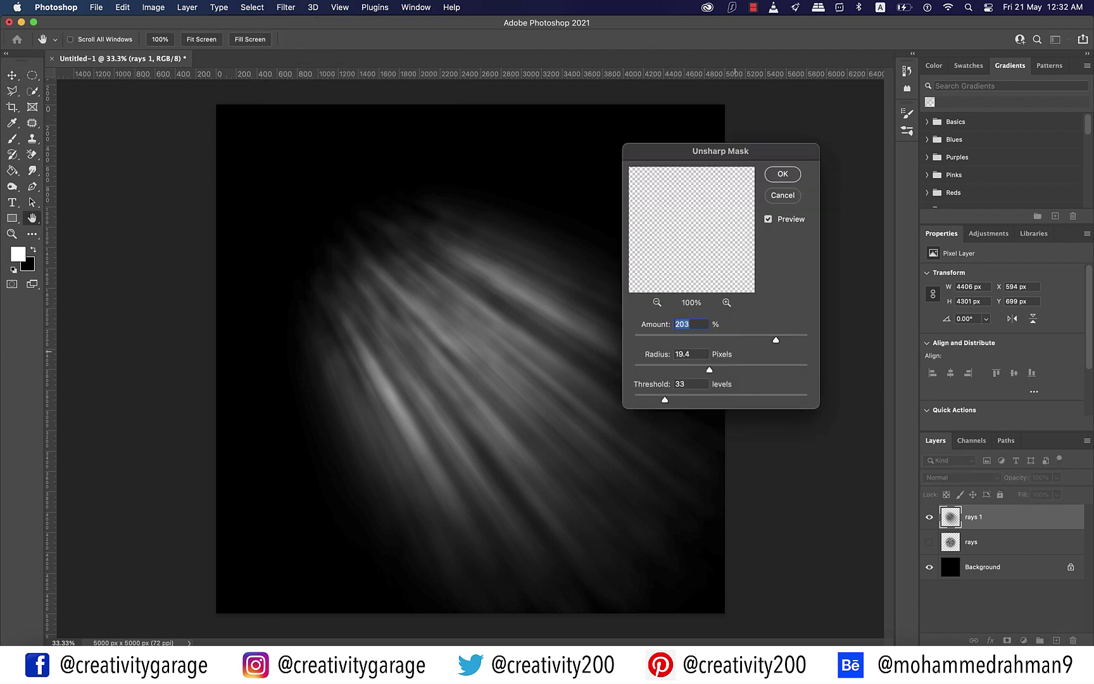
text(1)
key(Tab)
text(180)
key(Return)
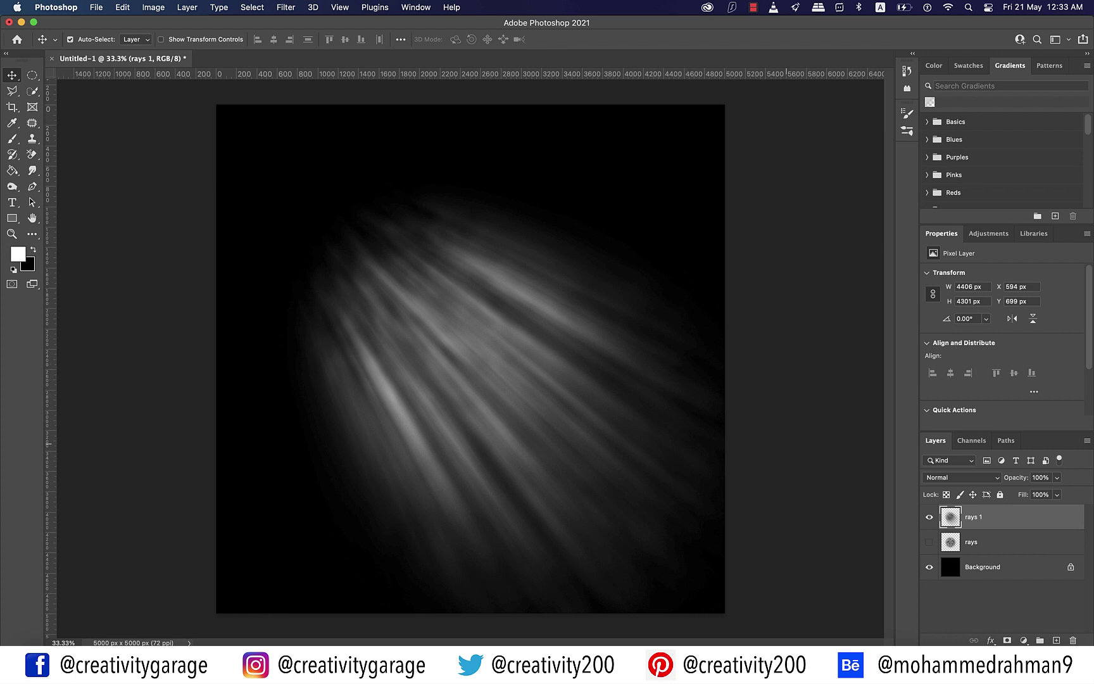
Hide rays 1 and duplicate the rays layer as 'rays 2'.
click(929, 516)
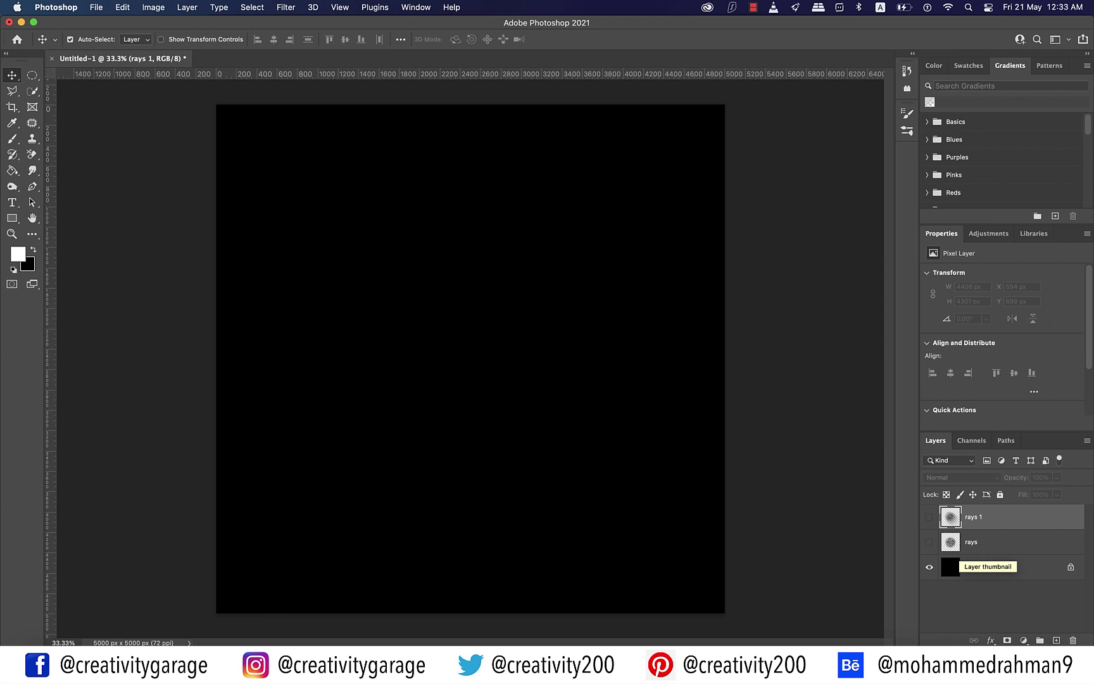
click(987, 542)
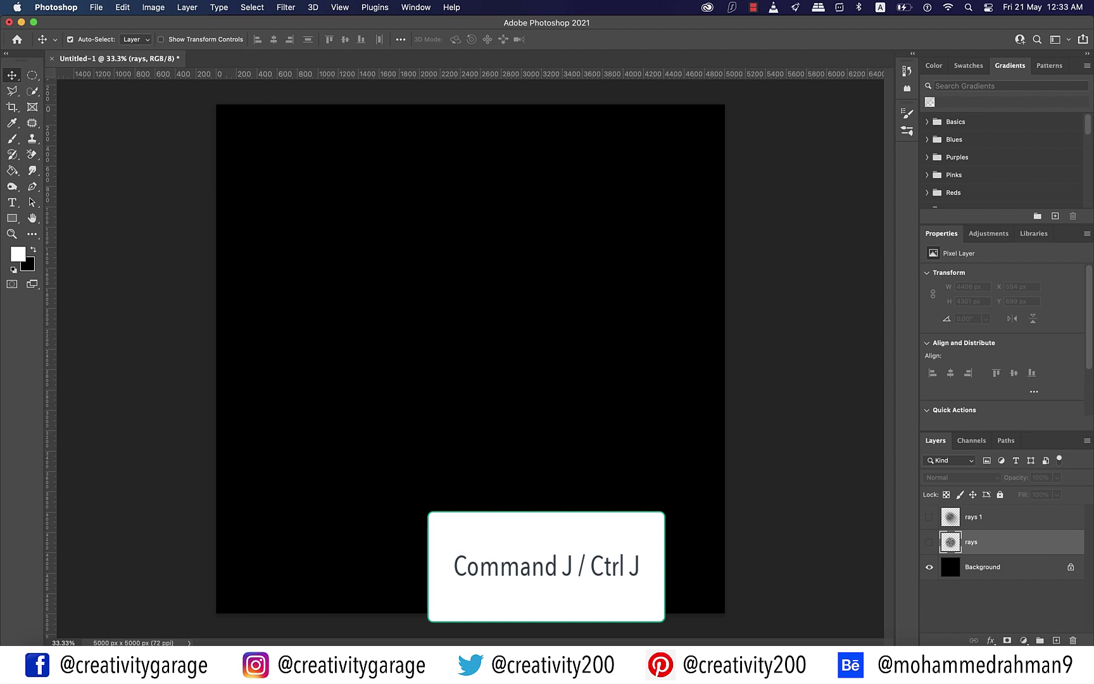
key(super+j)
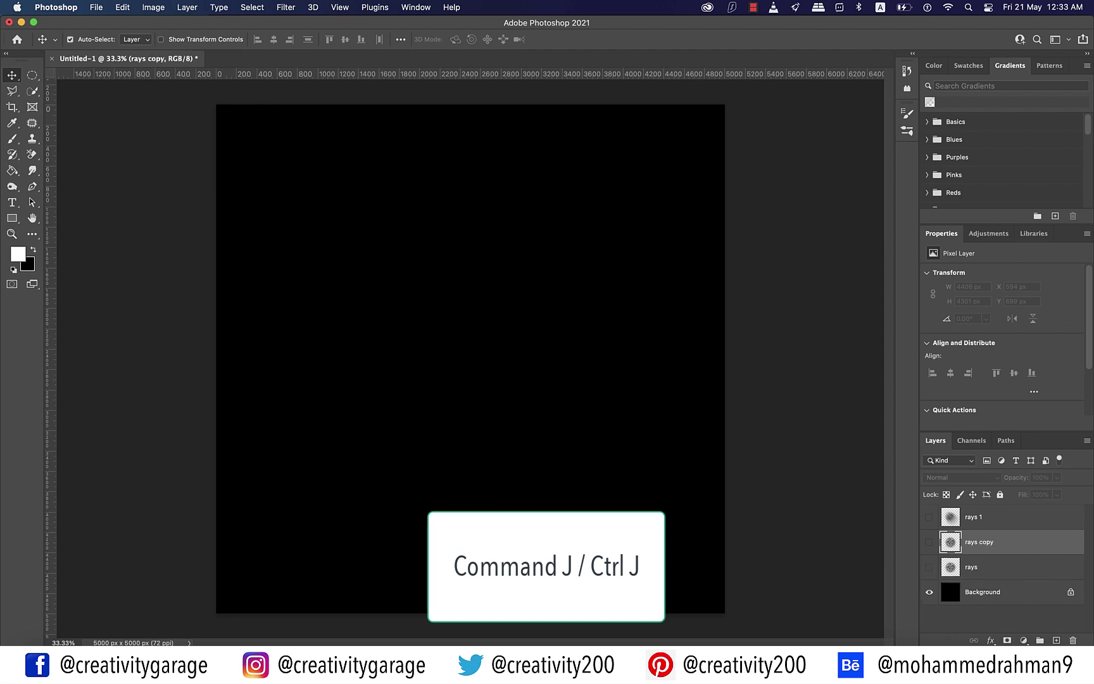
double_click(978, 542)
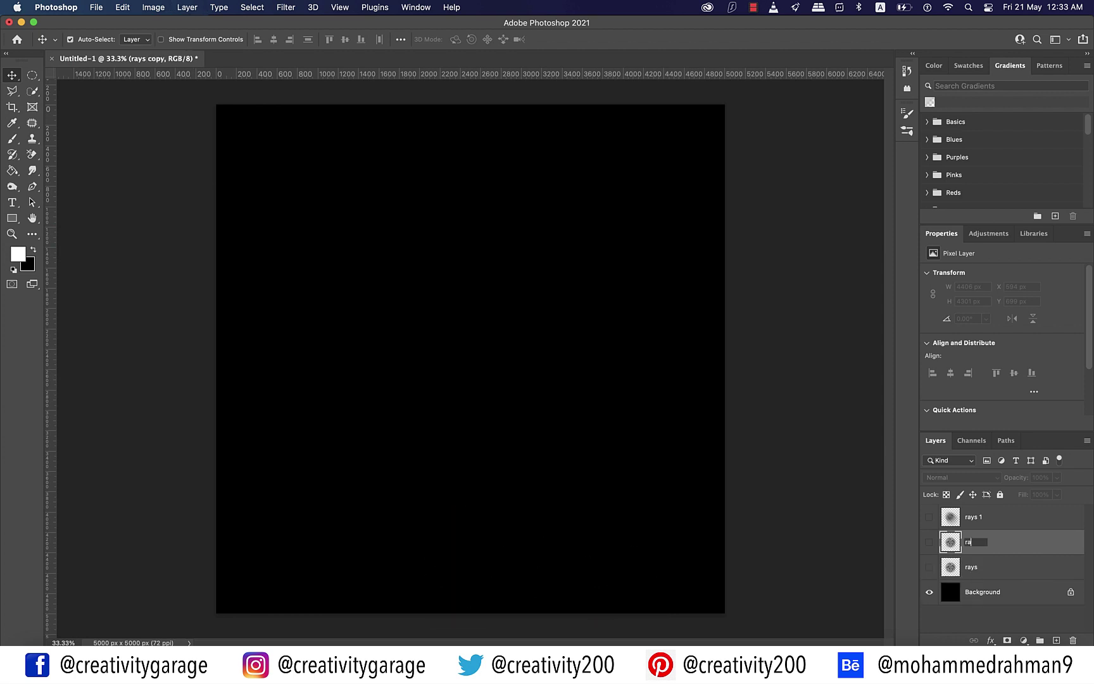
text(rays 2)
key(Return)
Move rays 2 to the top of the layer stack and make it visible.
key(super+comma)
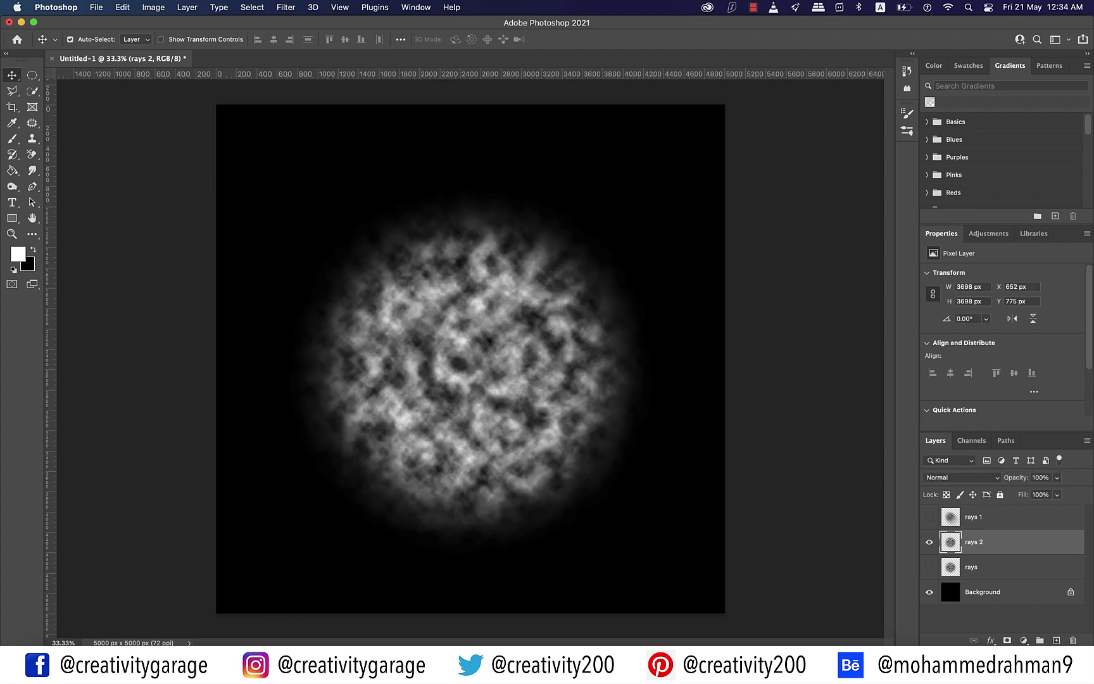
key(super+comma)
key(super+shift+bracketright)
key(super+comma)
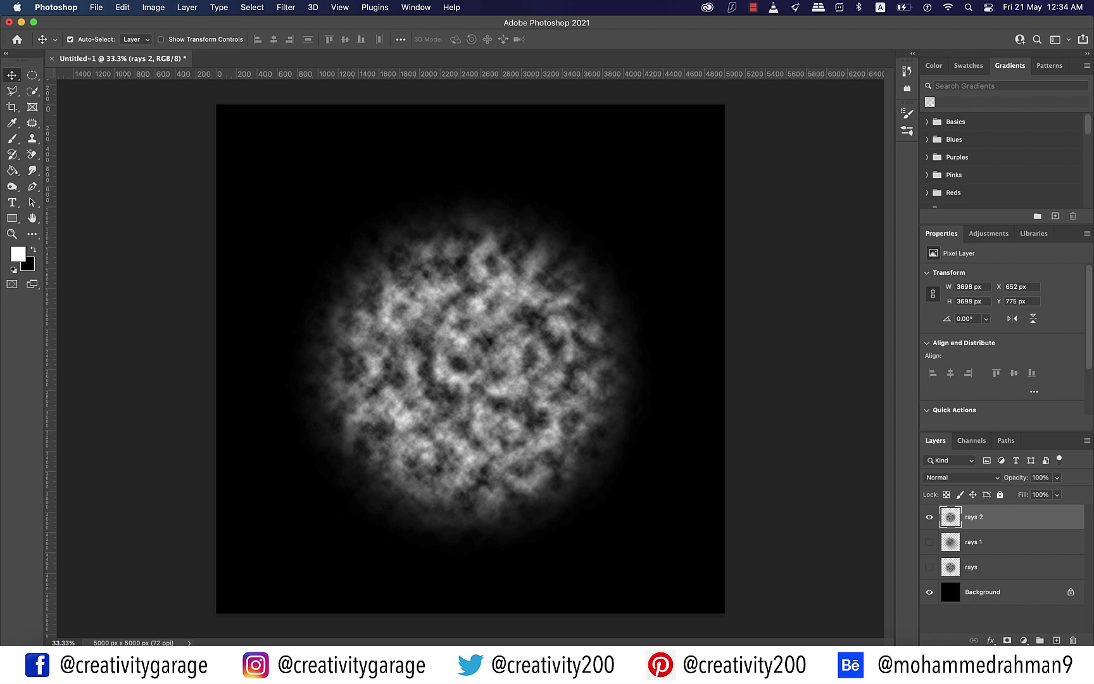
Zoom-blur rays 2 with Radial Blur centred at the top middle, then show rays 1.
click(286, 7)
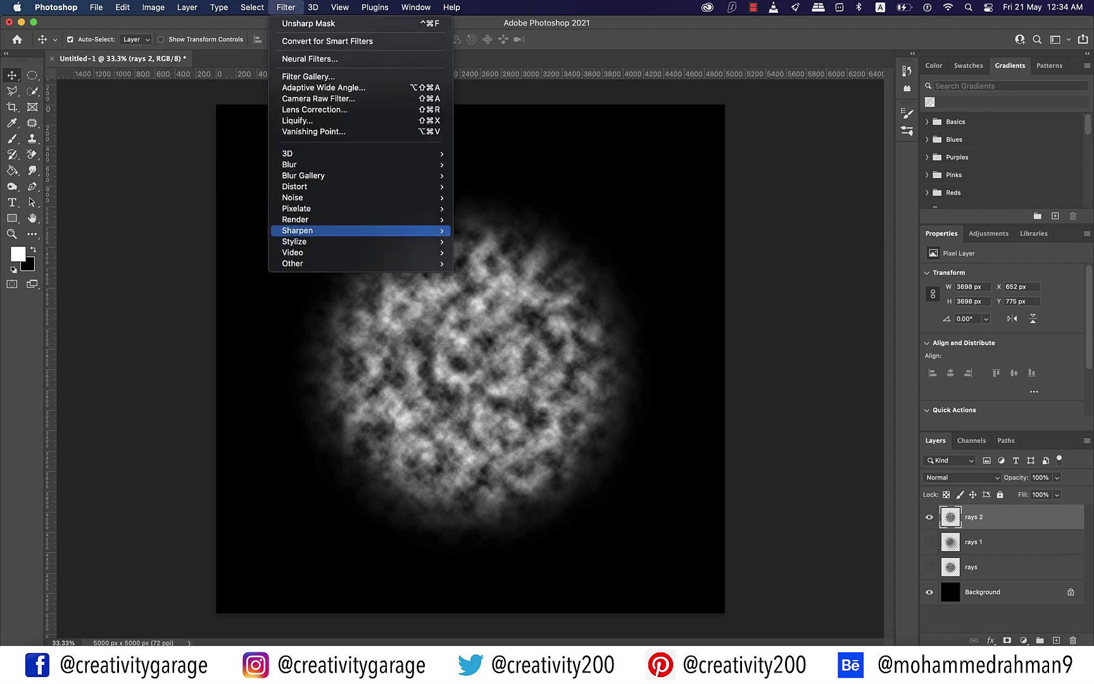
mouse_move(304, 164)
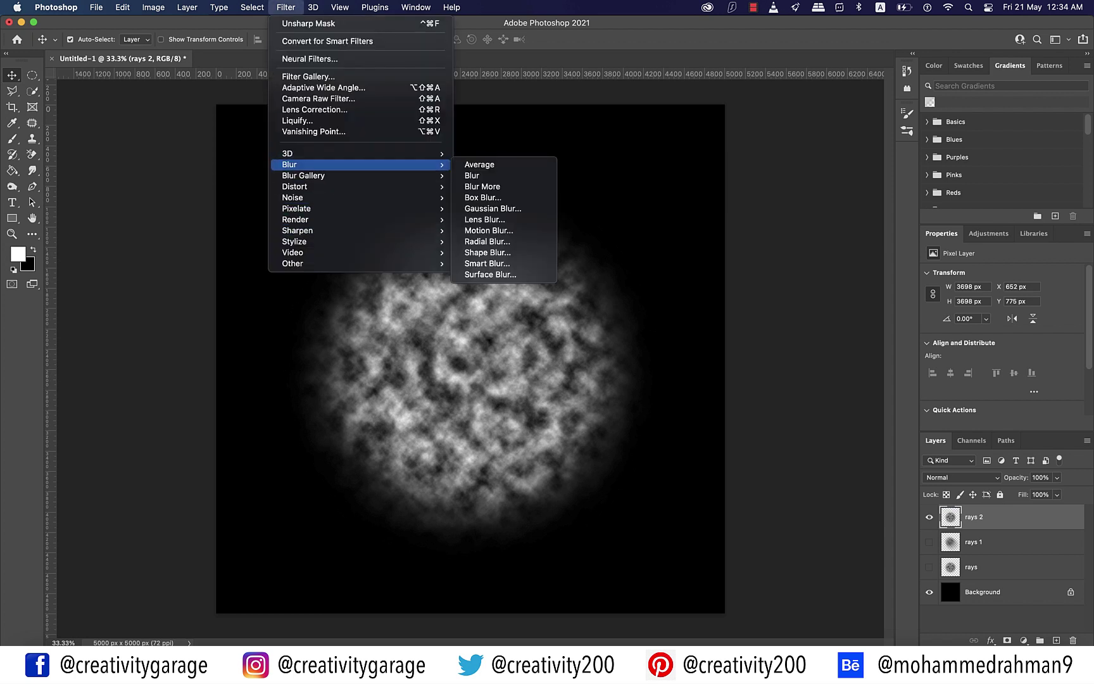
click(487, 241)
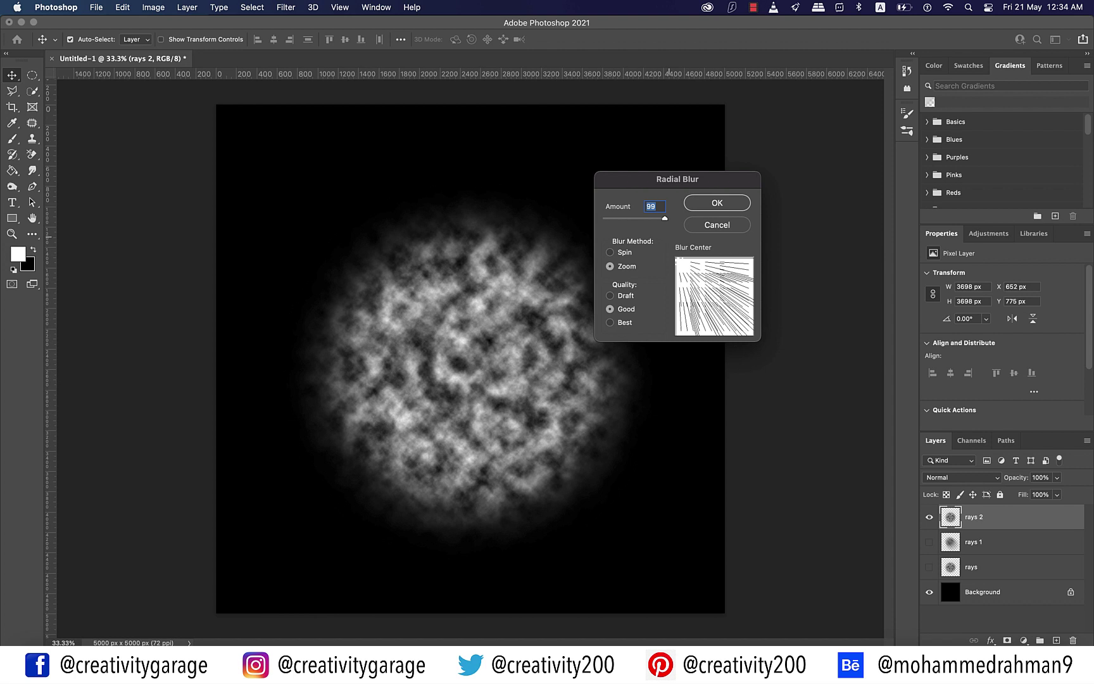
drag(676, 260, 714, 261)
click(717, 203)
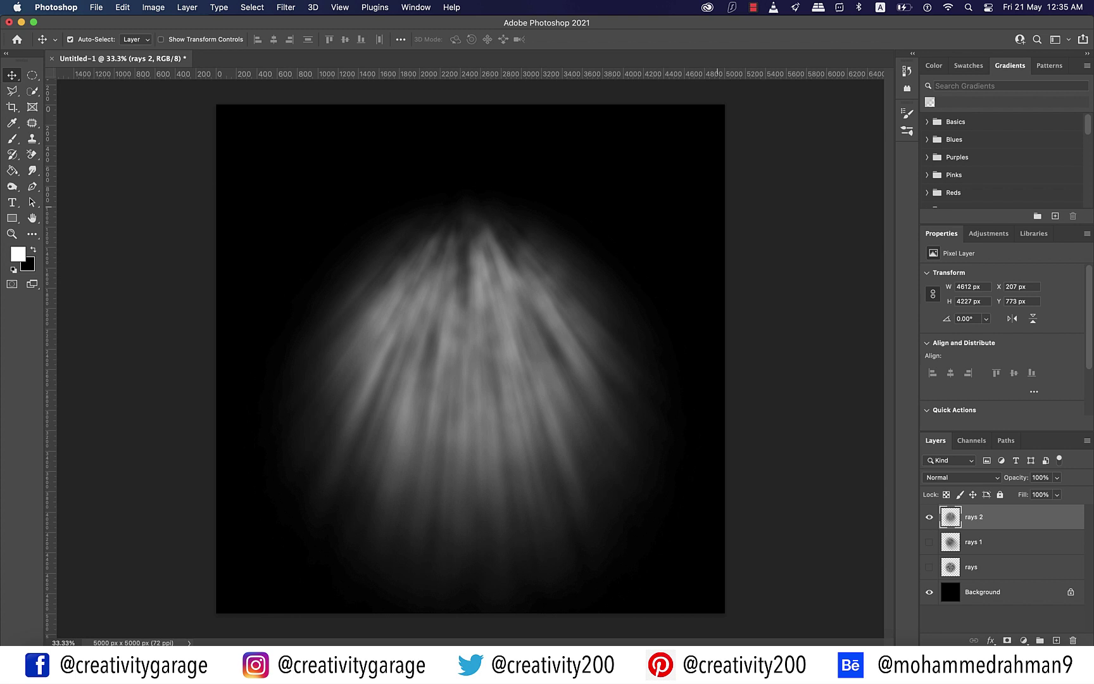
click(929, 542)
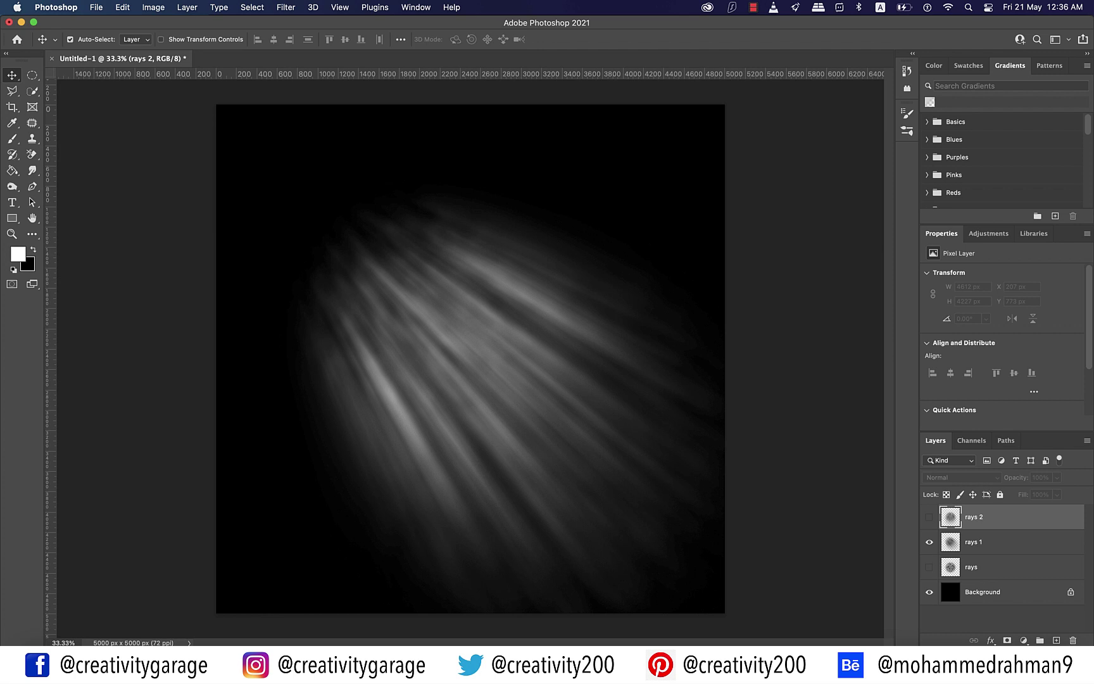
Add an Invert 1 adjustment layer above rays 1 and move it above rays 2.
click(988, 541)
click(186, 7)
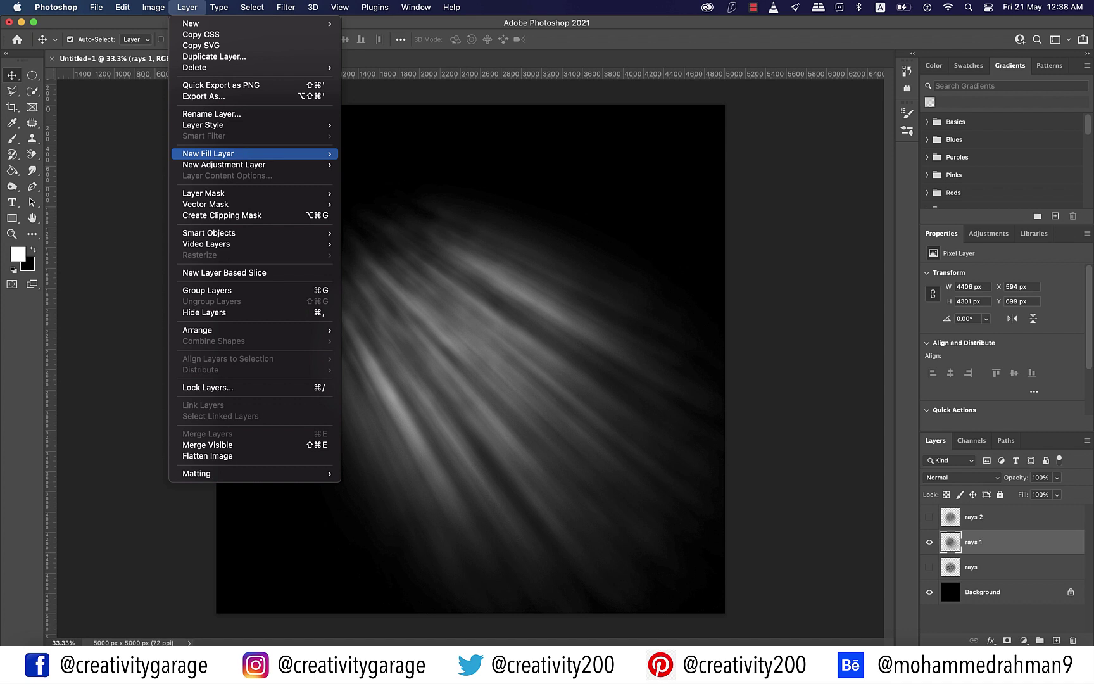
mouse_move(254, 164)
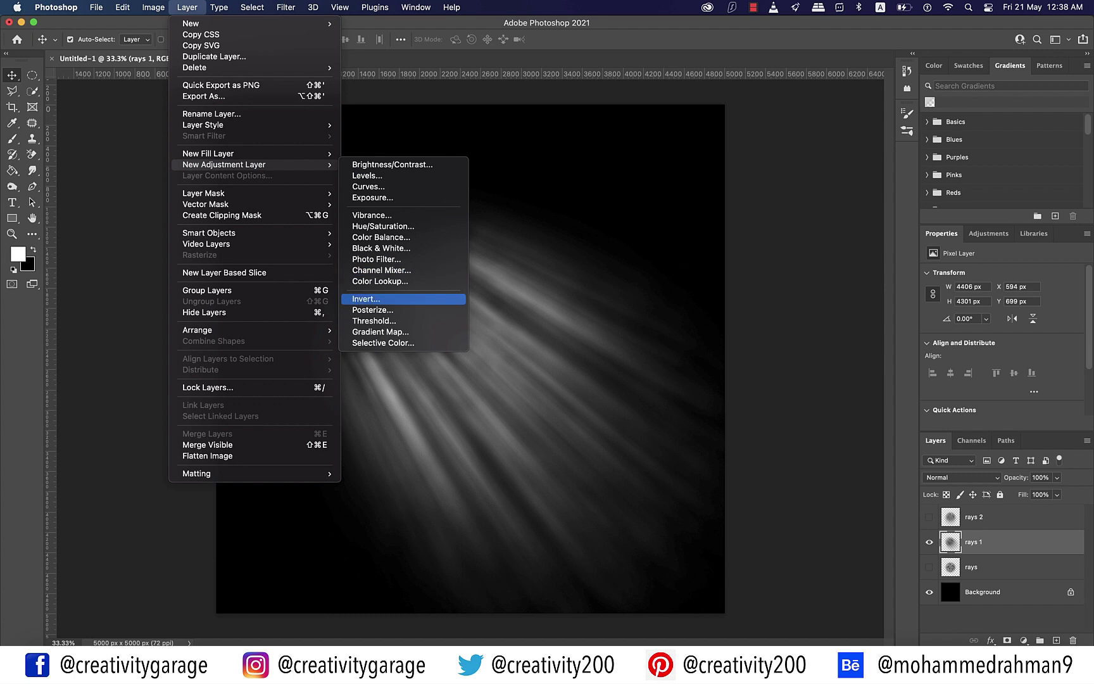
click(366, 299)
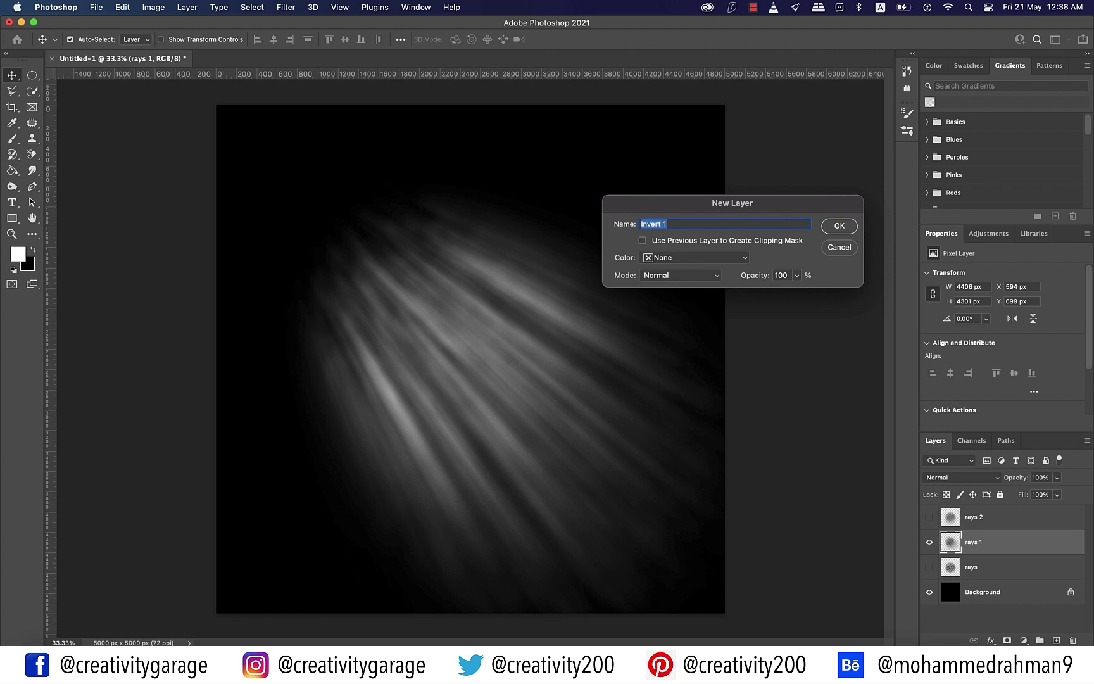
key(Return)
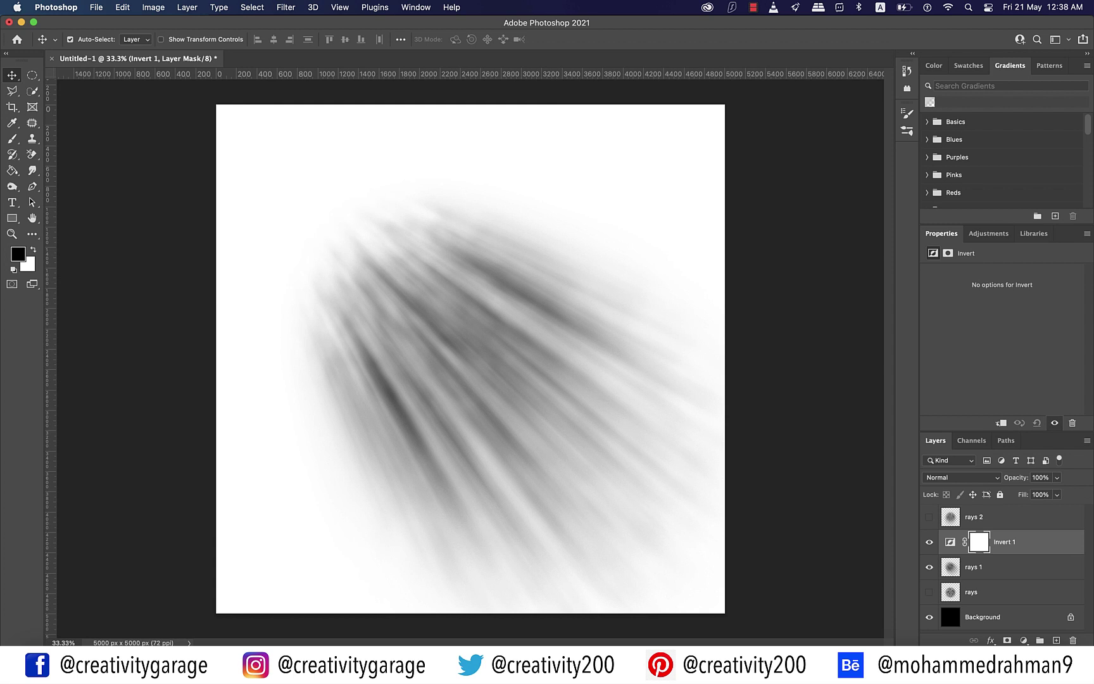
key(super+bracketright)
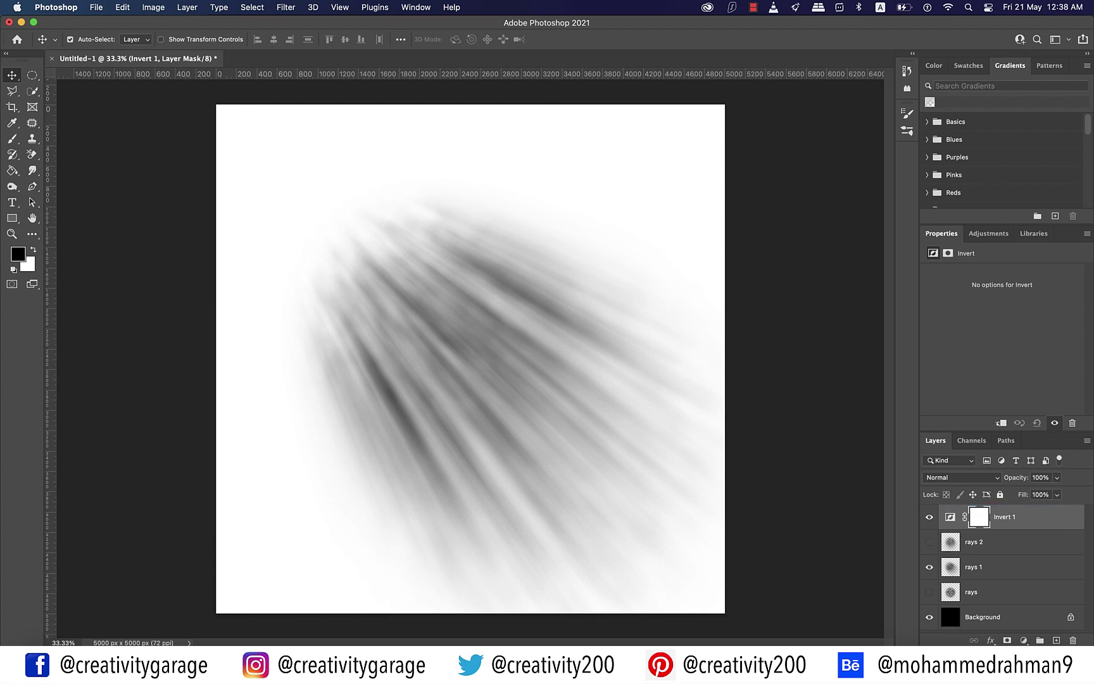
Select all, copy merged, and paste the dark-rays image as new Layer 1.
click(252, 7)
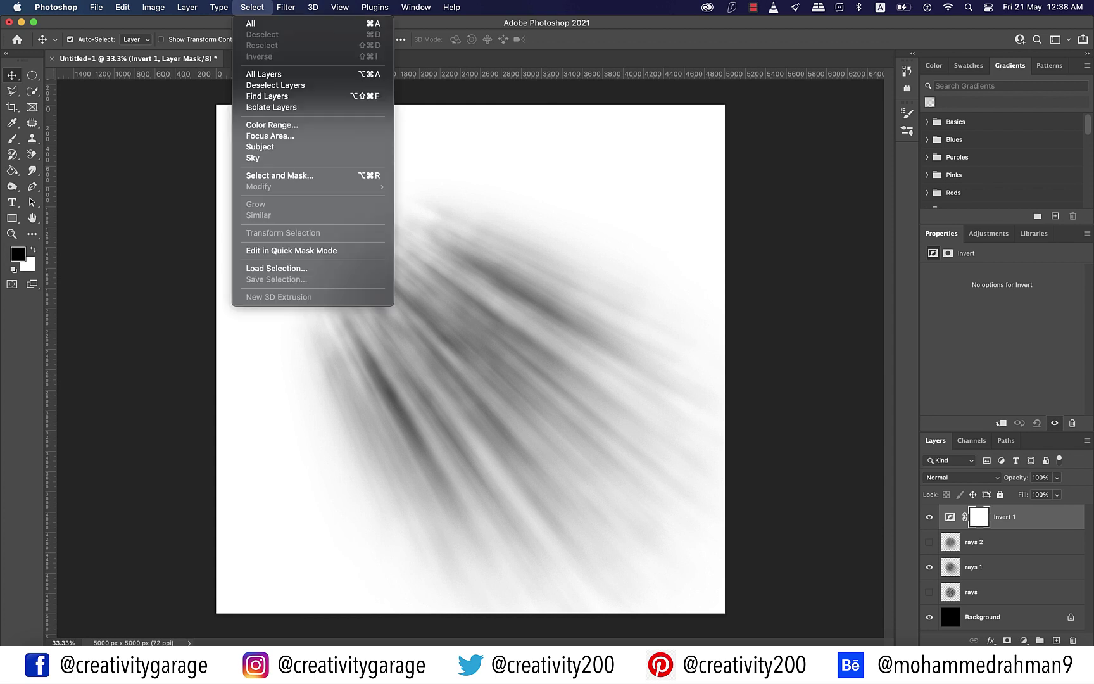
click(247, 23)
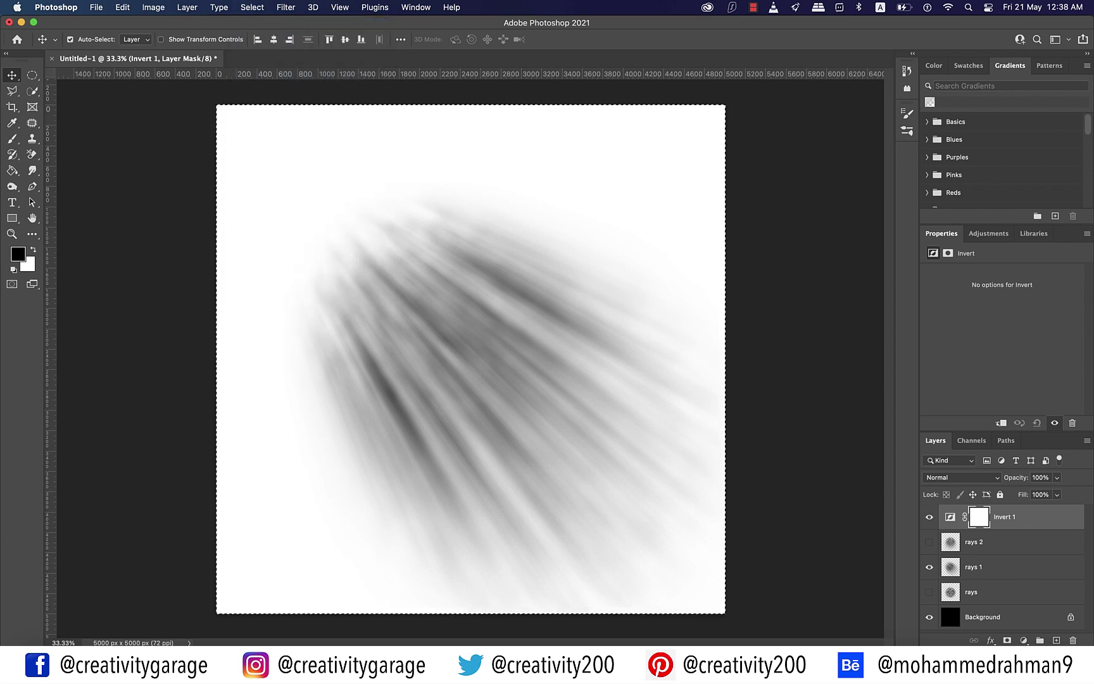
click(122, 7)
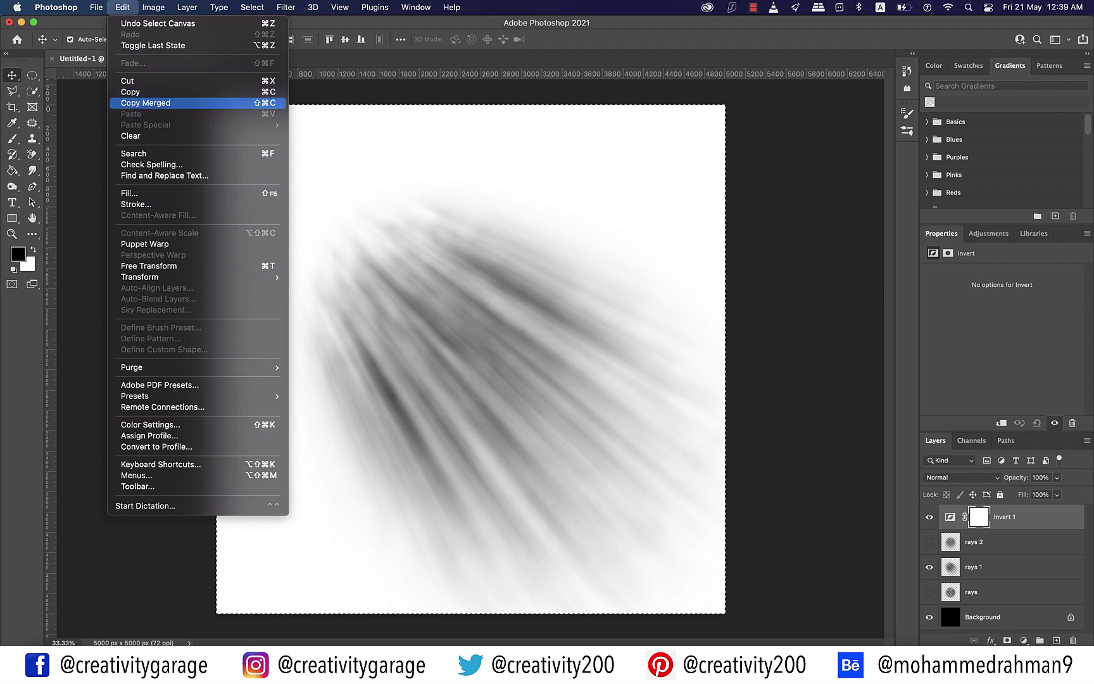
click(145, 103)
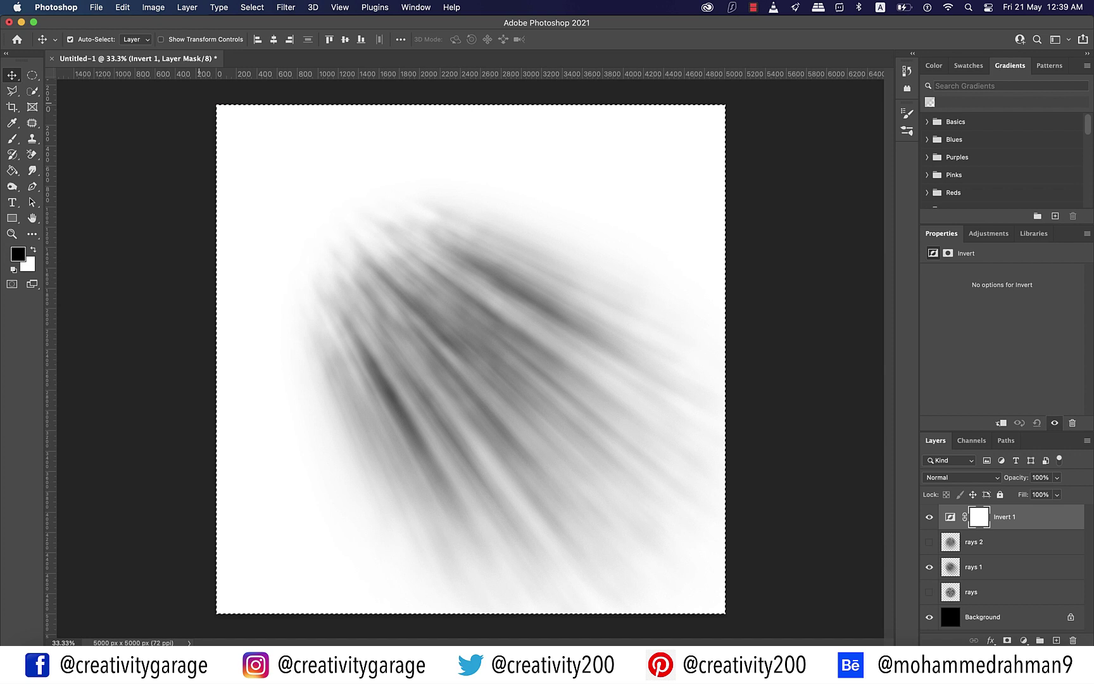
click(123, 7)
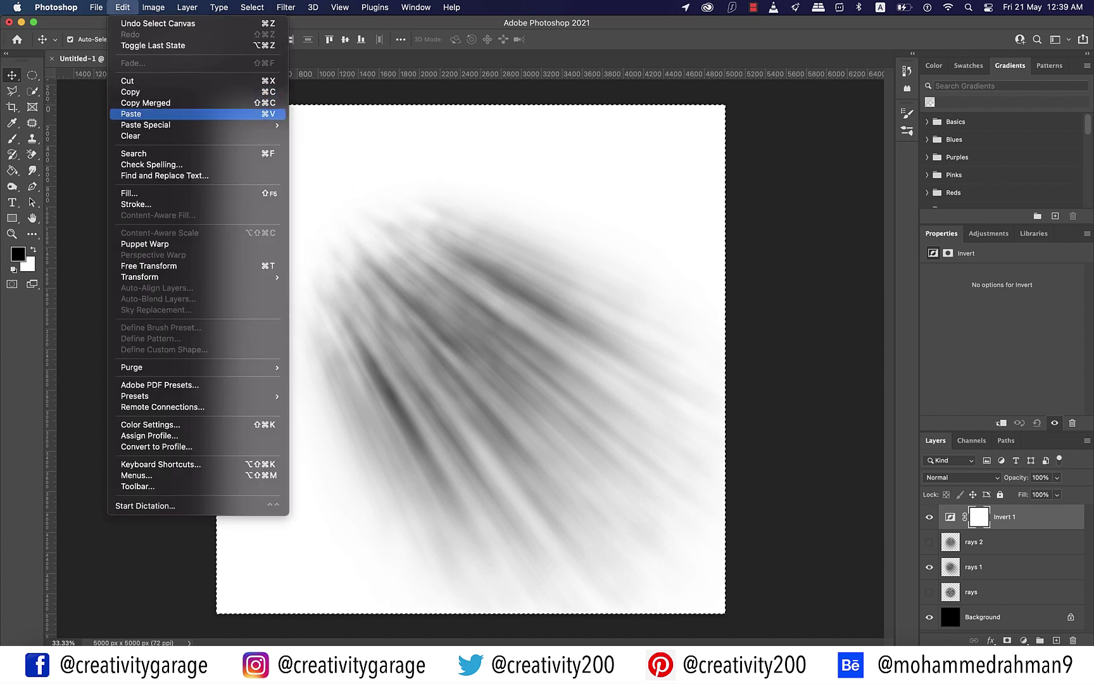
click(133, 113)
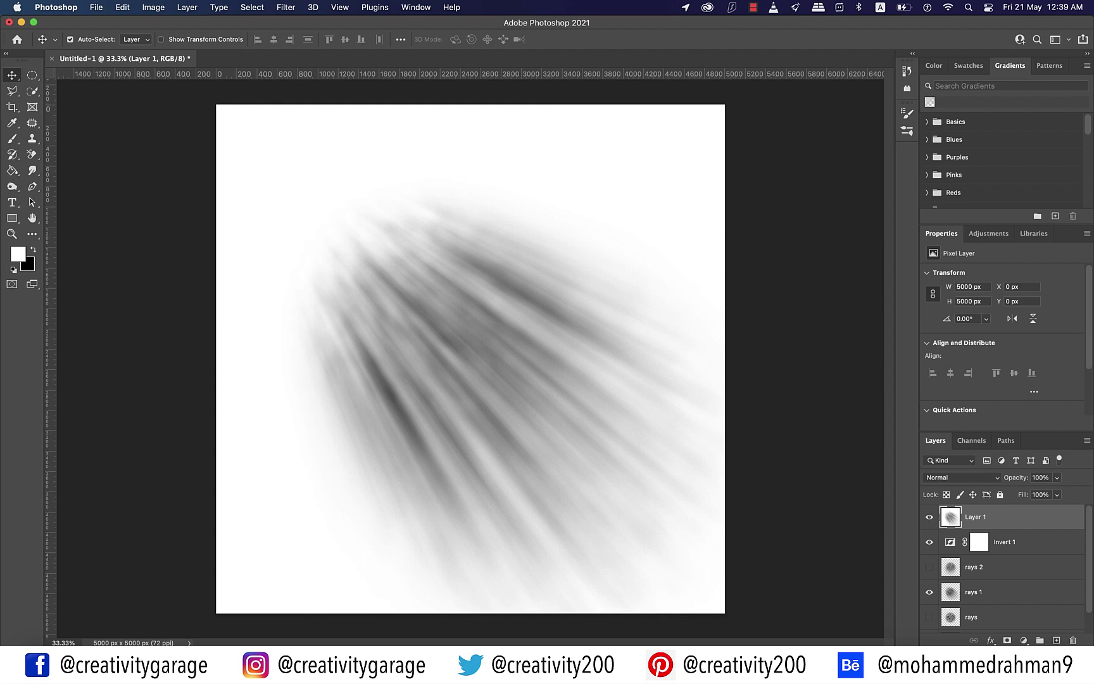
Define the dark rays image as a brush preset named 'rays 1'.
click(122, 7)
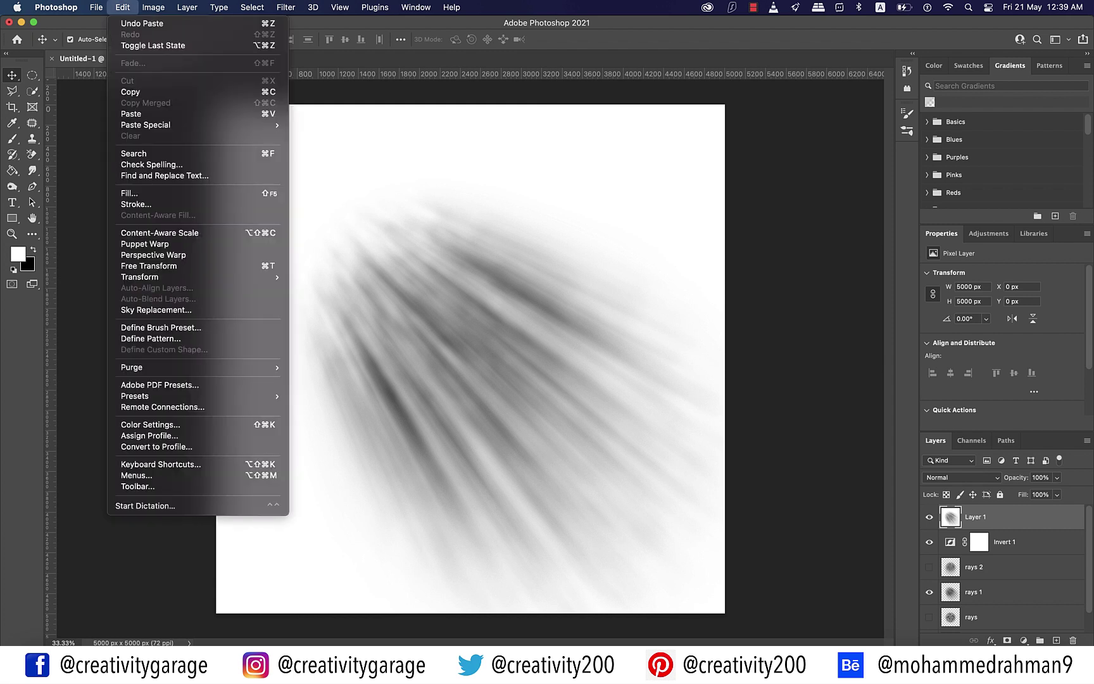
click(159, 328)
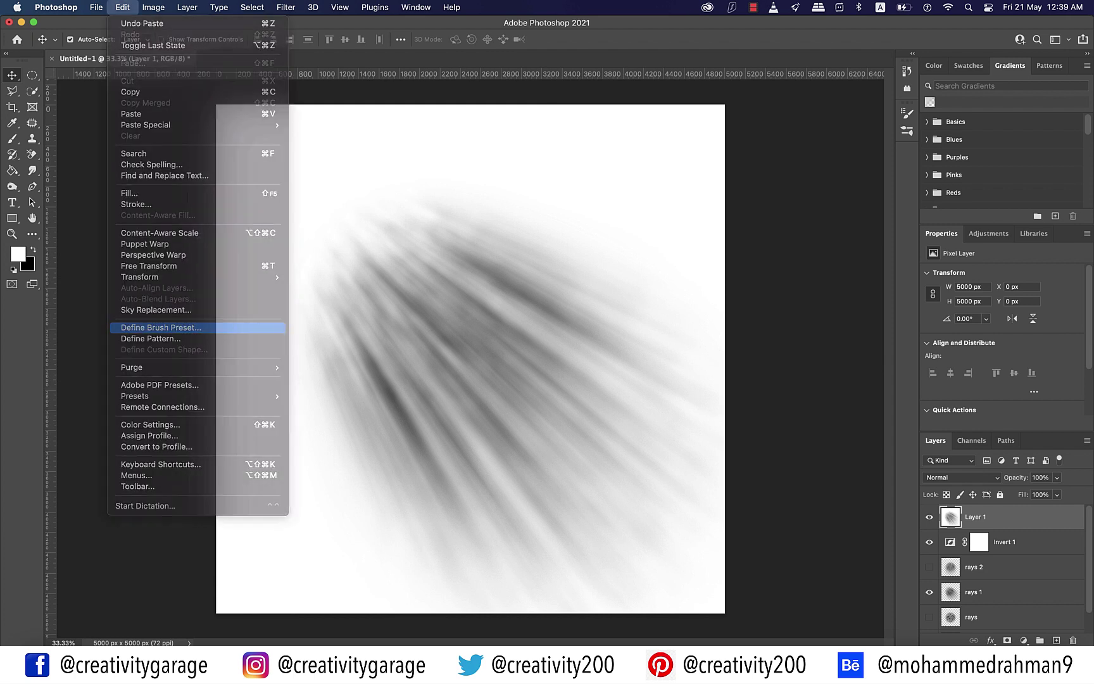
text(rays 1)
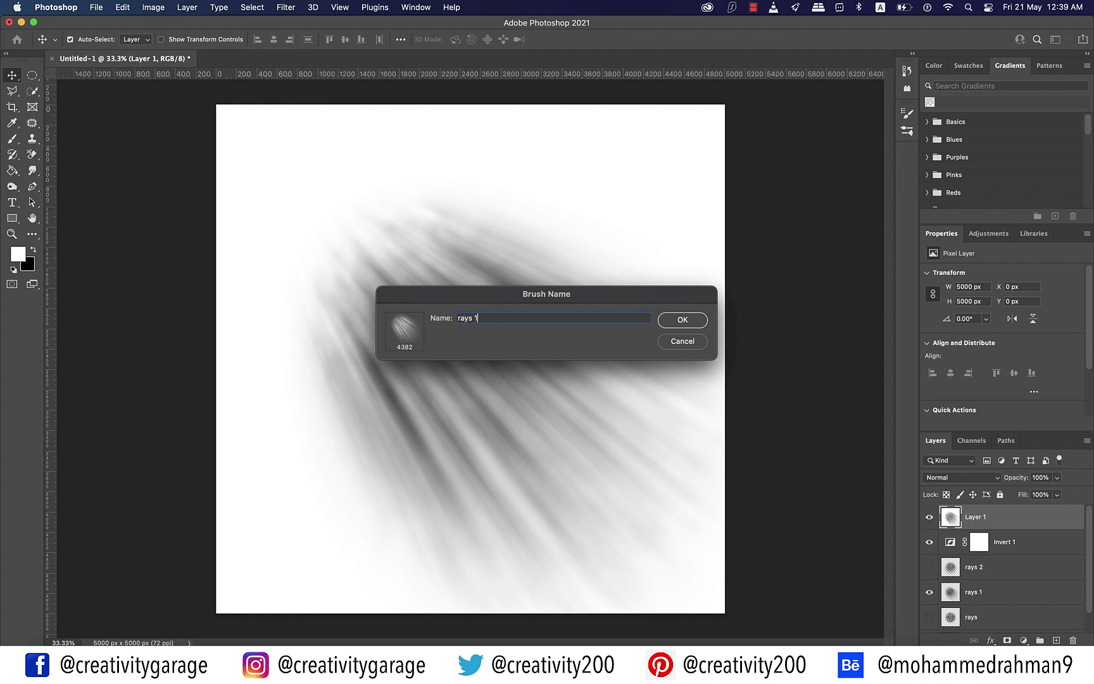
key(Return)
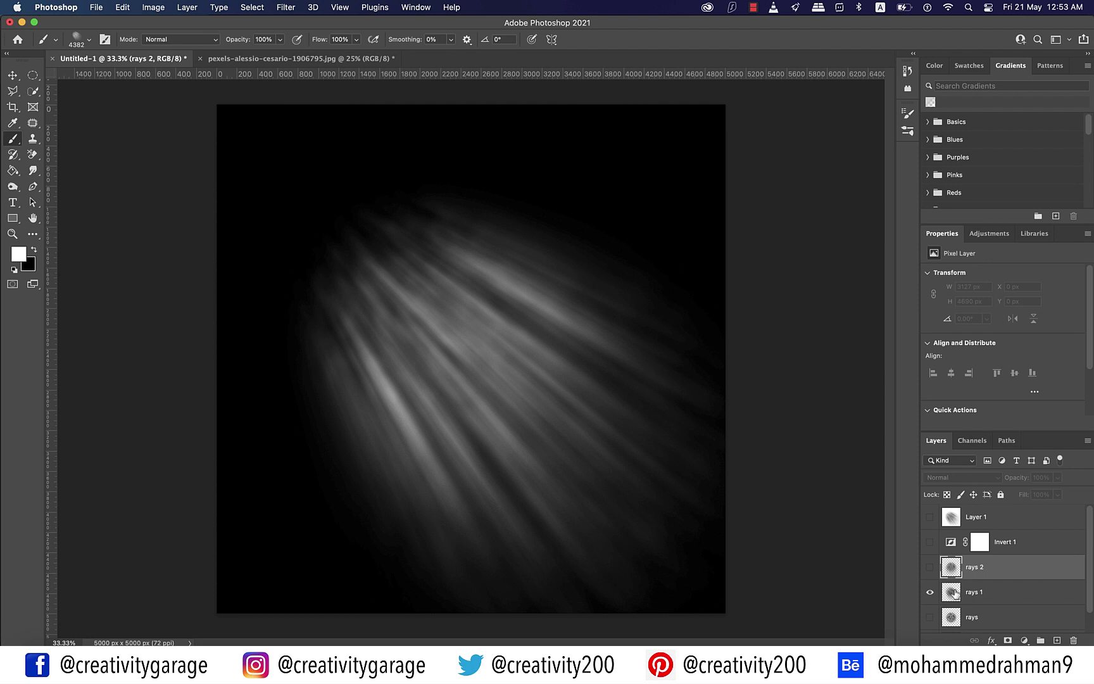
Hide rays 1, show rays 2, and add an Invert adjustment layer named 'rays 2'.
click(930, 595)
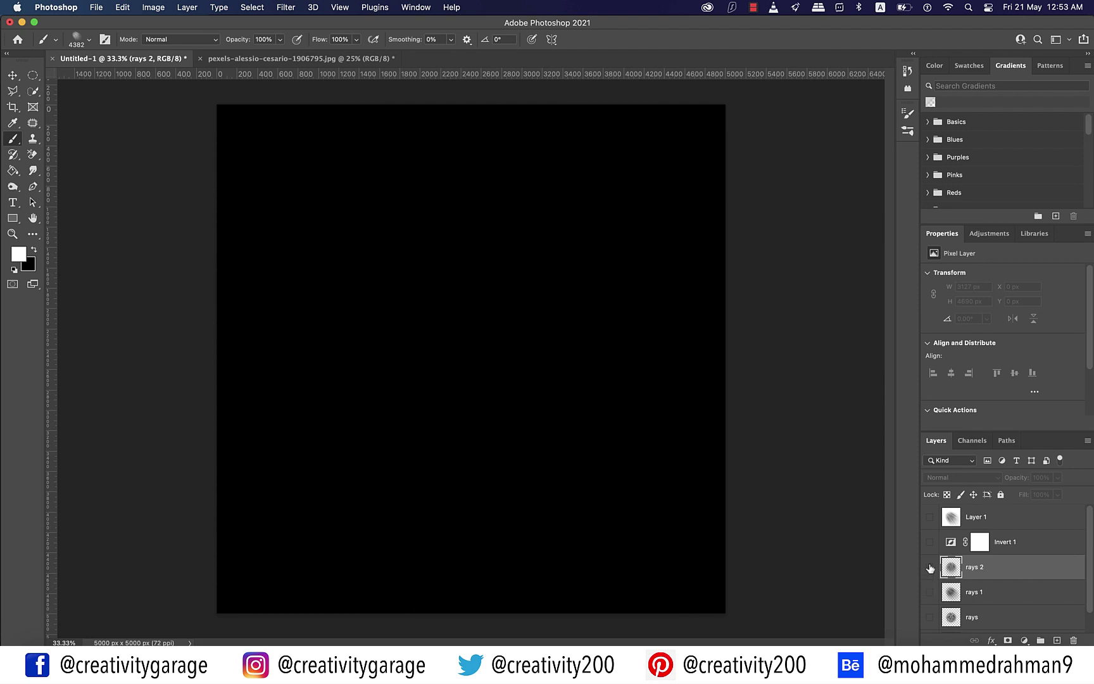
click(929, 567)
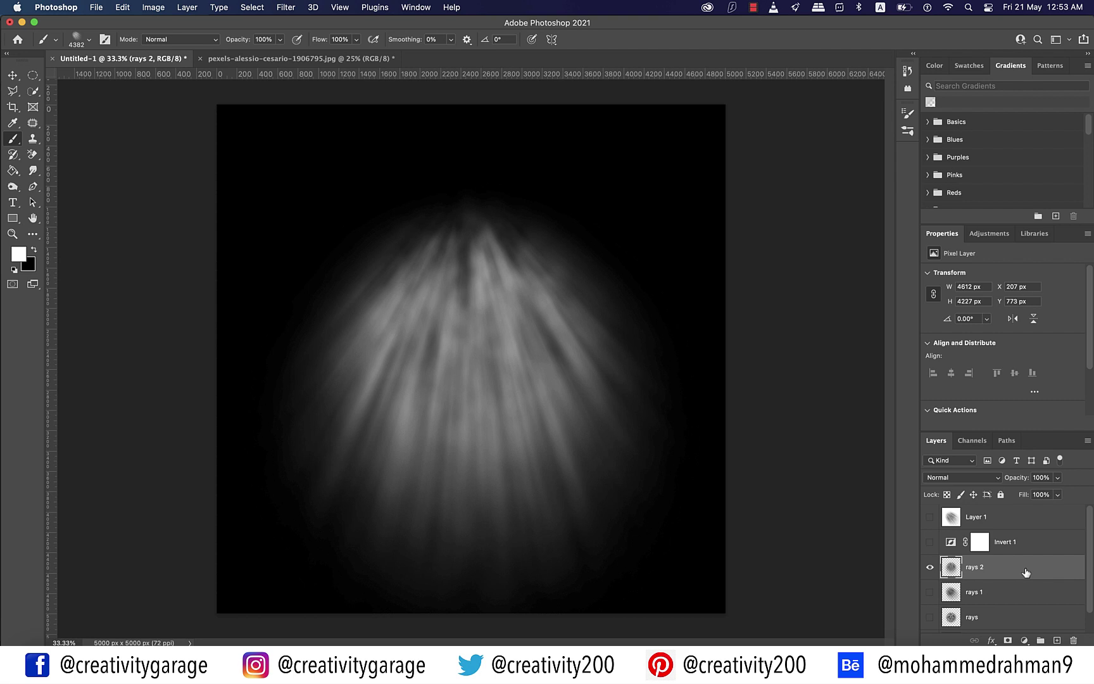
key(v)
click(187, 7)
mouse_move(268, 169)
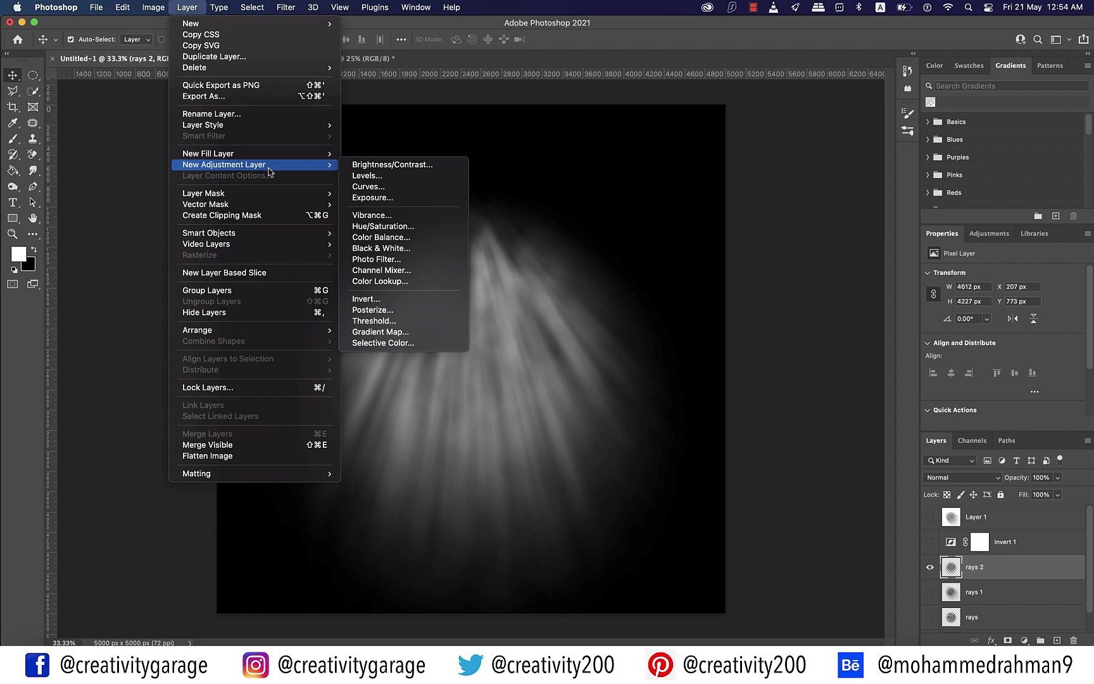
click(378, 300)
text(rays)
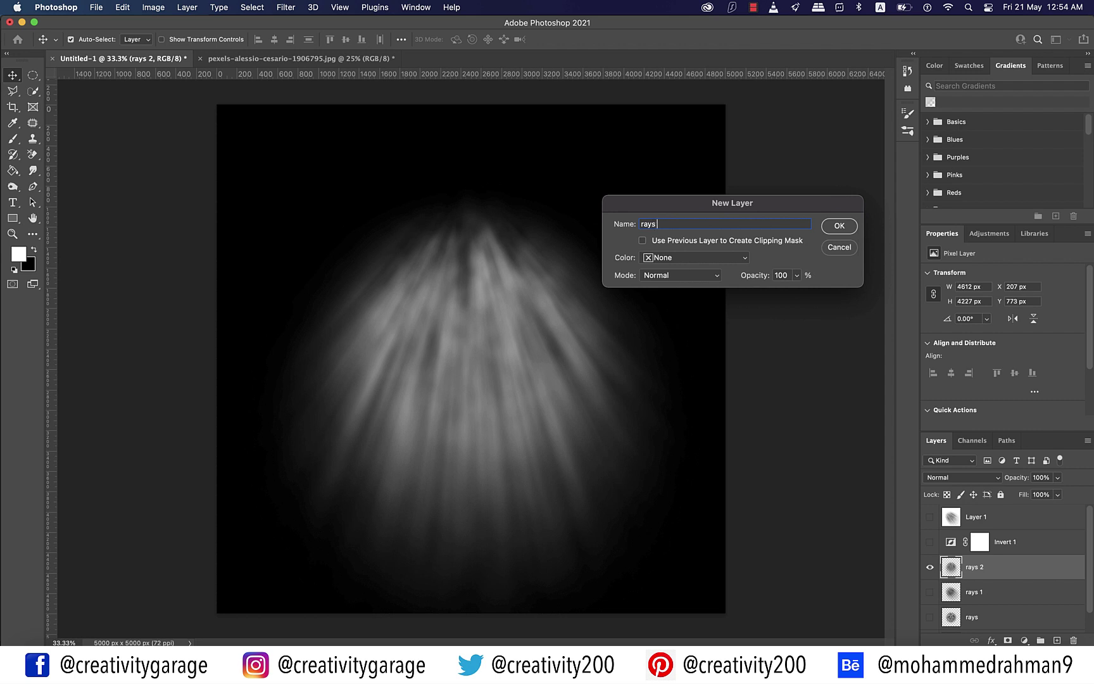
text( 2)
Confirm the 'rays 2' Invert layer, then paste a merged copy of the canvas as a new layer.
click(839, 227)
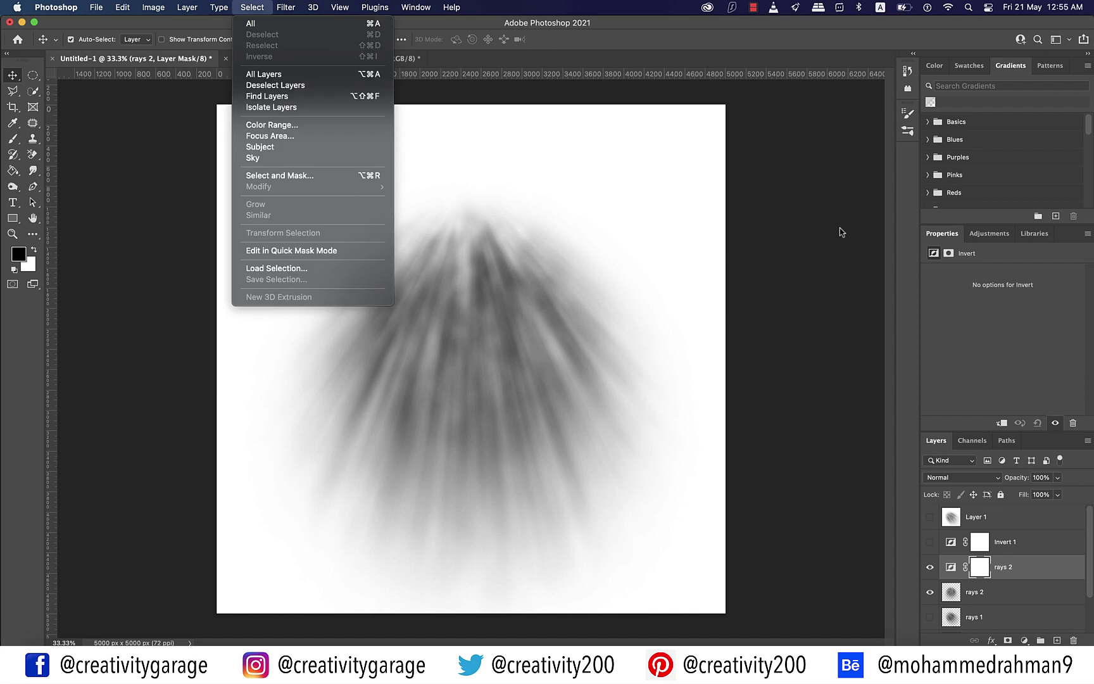
click(253, 24)
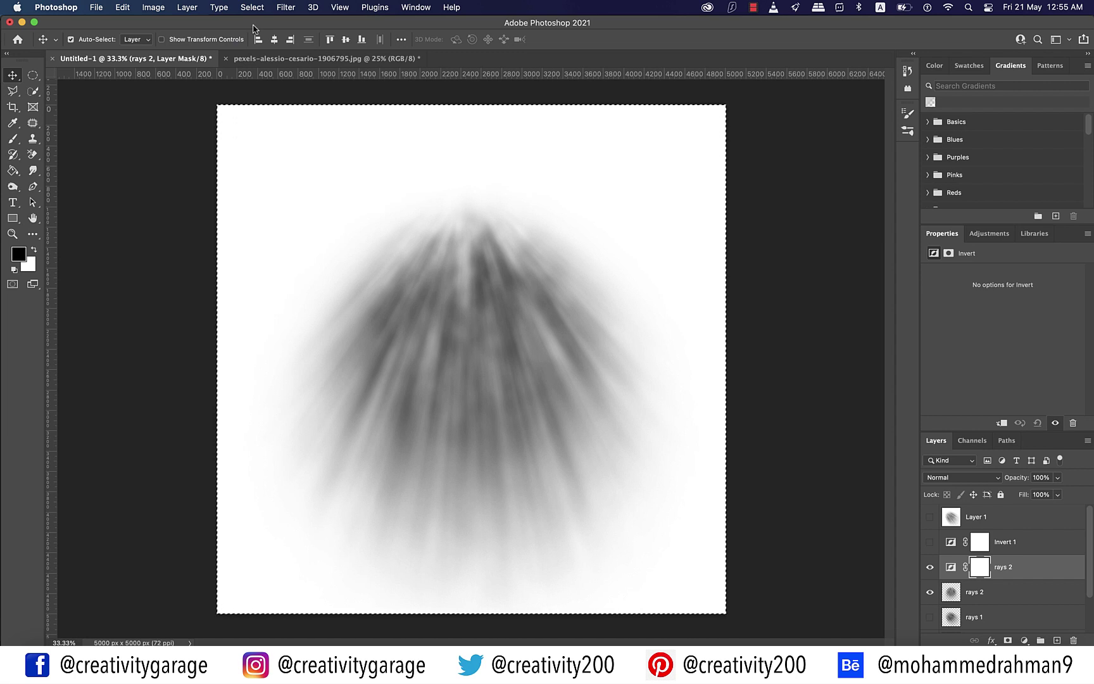
click(122, 7)
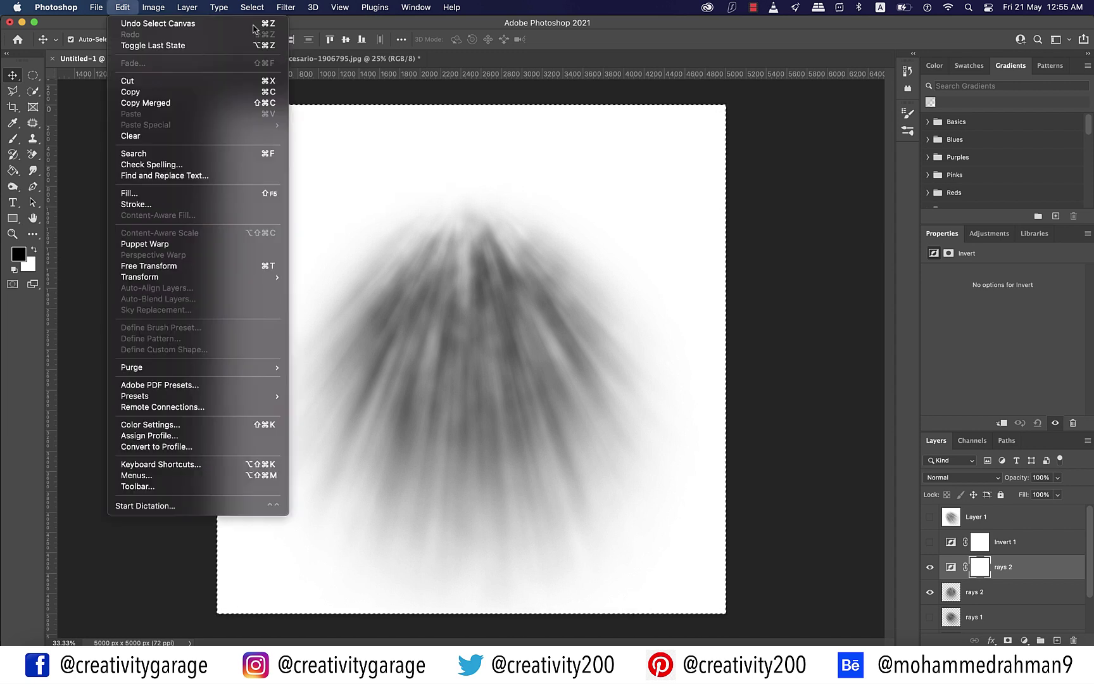
click(190, 105)
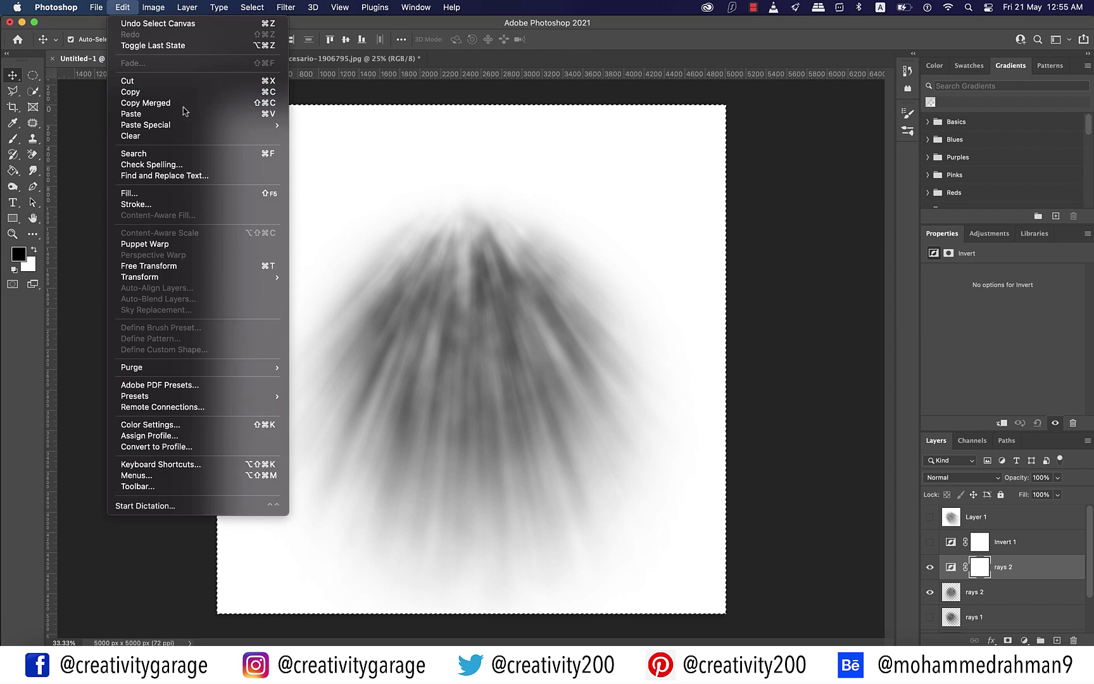
click(183, 114)
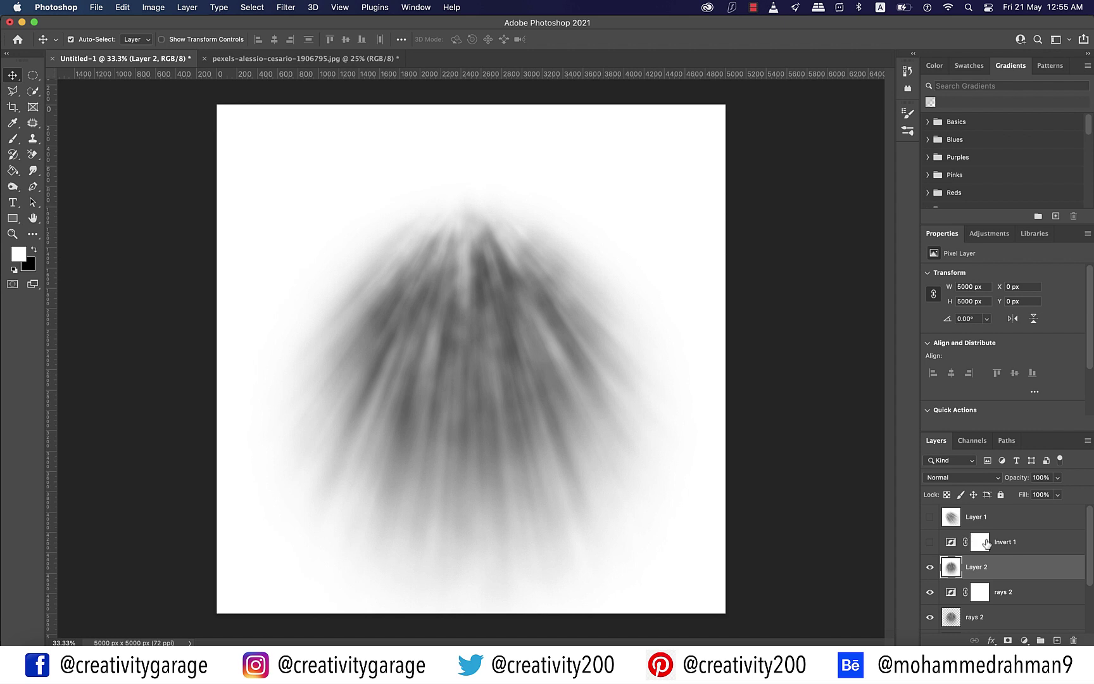
Save the merged rays as brush preset 'rays 2' and switch to the window photo.
click(122, 7)
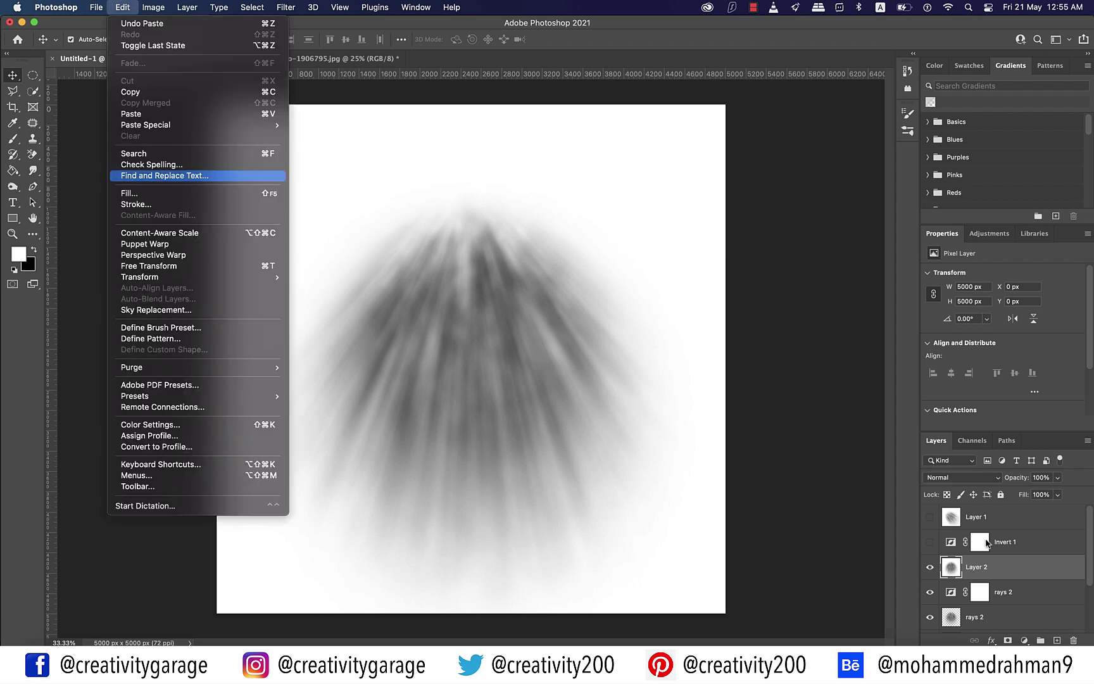
click(185, 327)
text(ra)
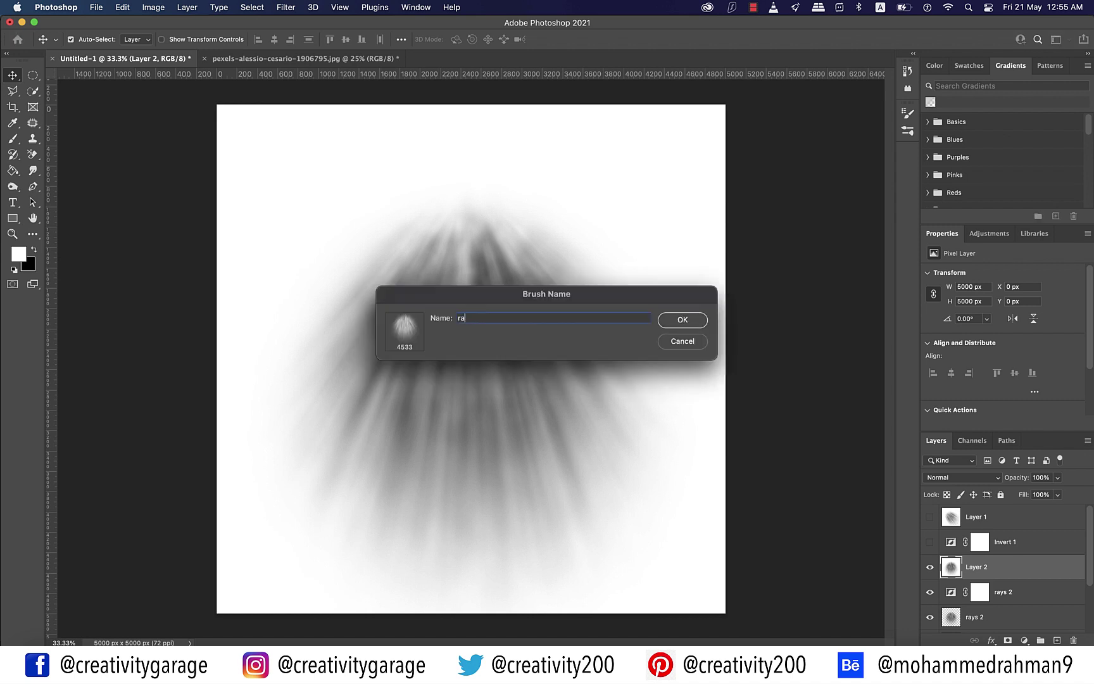
text(ys 2)
click(682, 320)
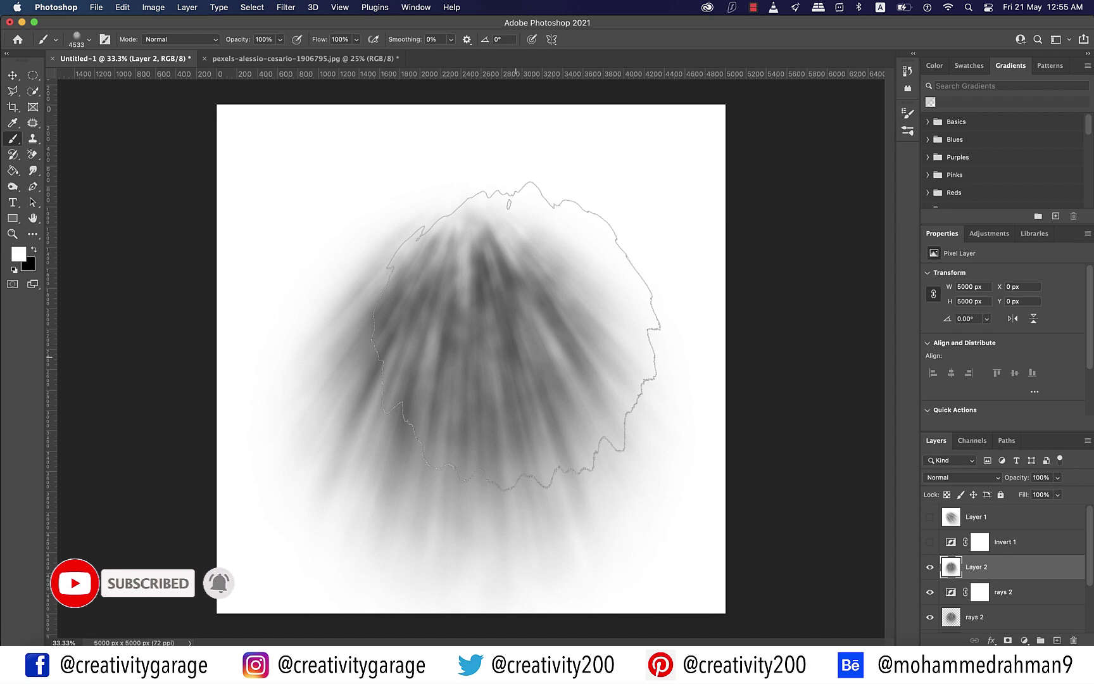
key(v)
key(ctrl+Tab)
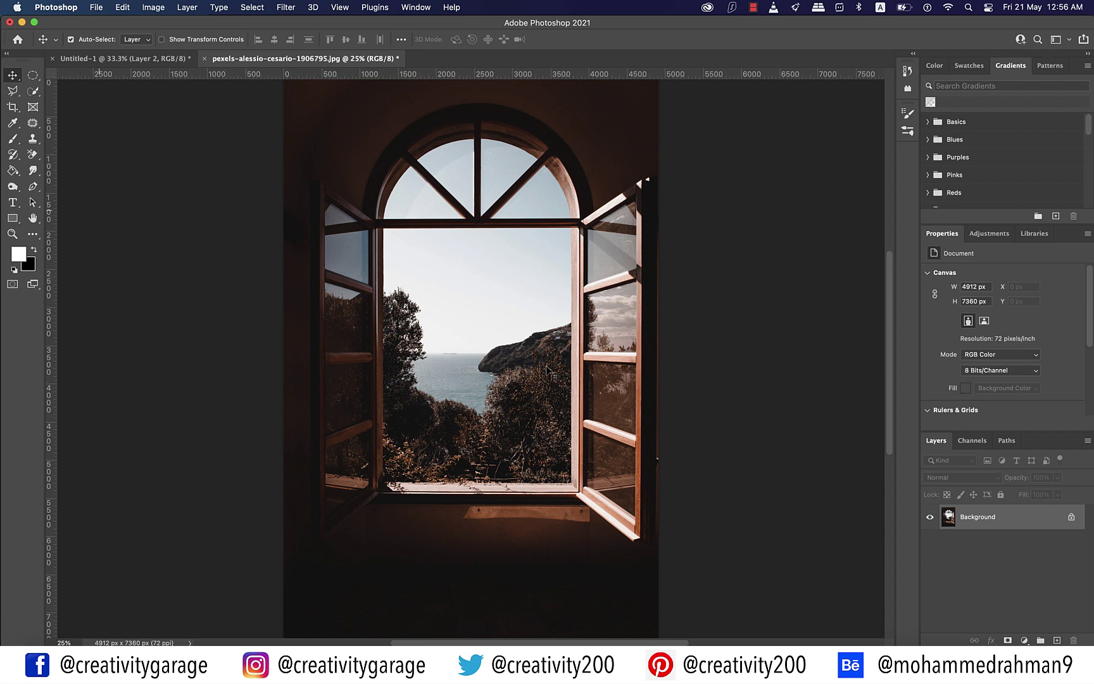
Add an empty Layer 1 and load the Brush tool with the 4533 px 'rays 2' preset.
click(1057, 640)
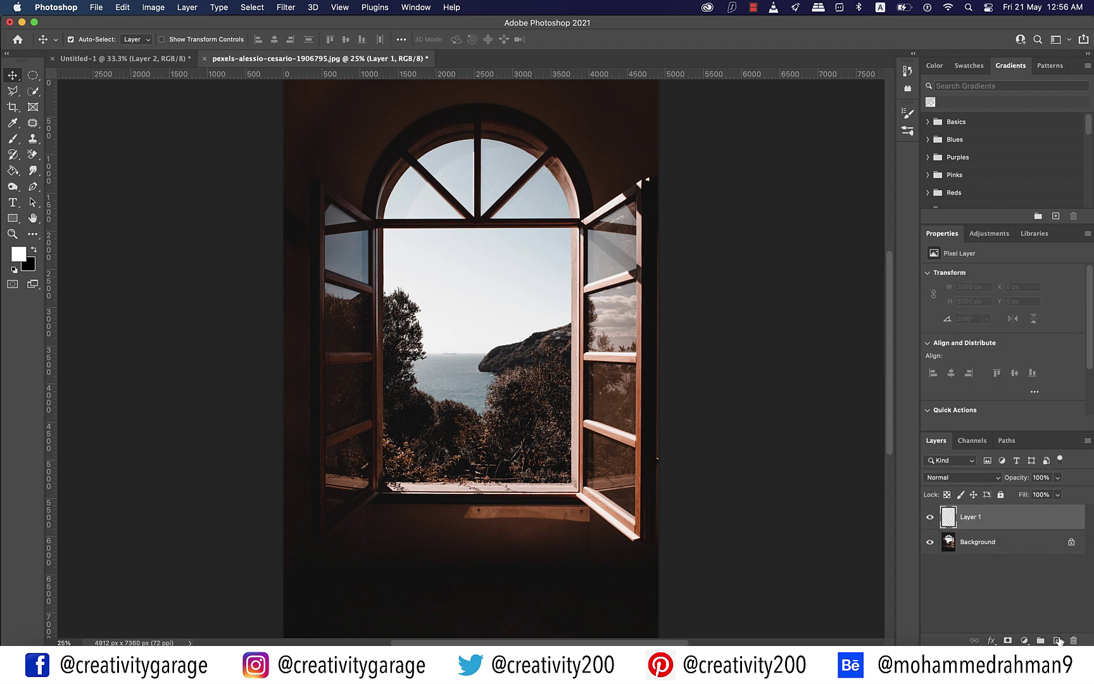
click(95, 184)
click(12, 138)
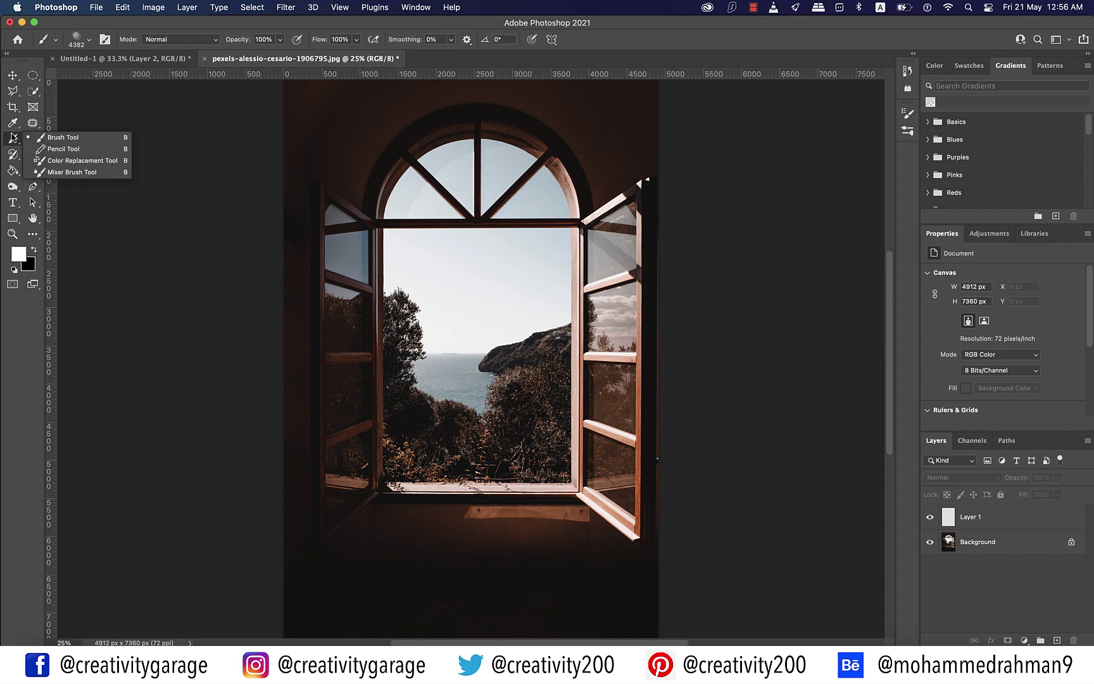
click(55, 141)
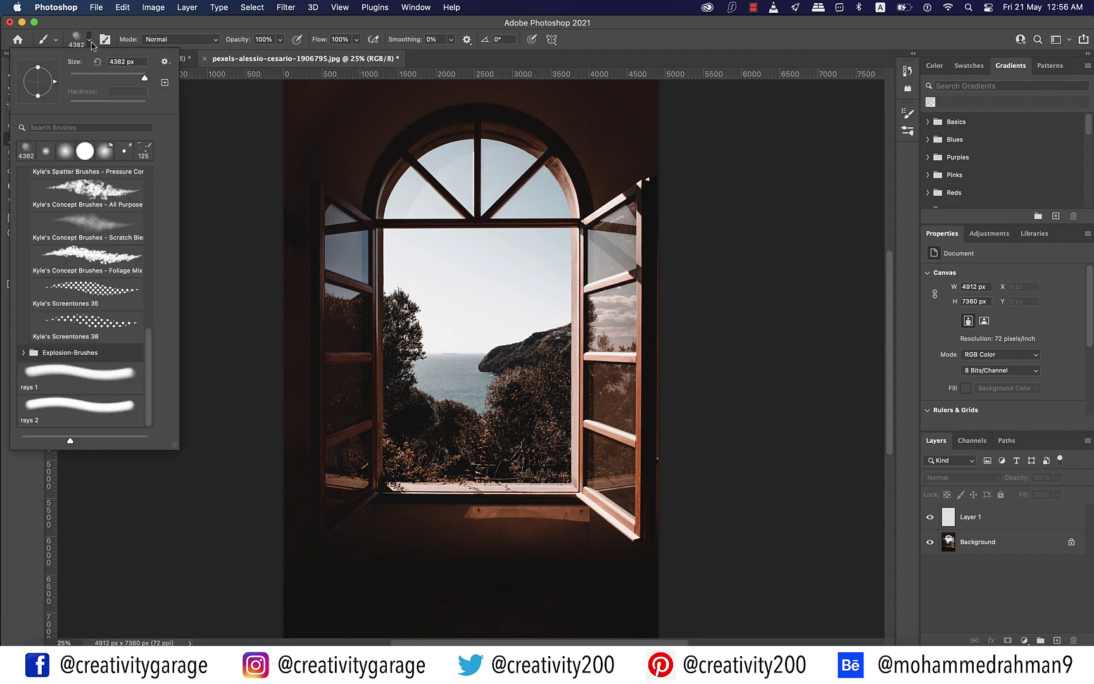
click(89, 40)
click(65, 377)
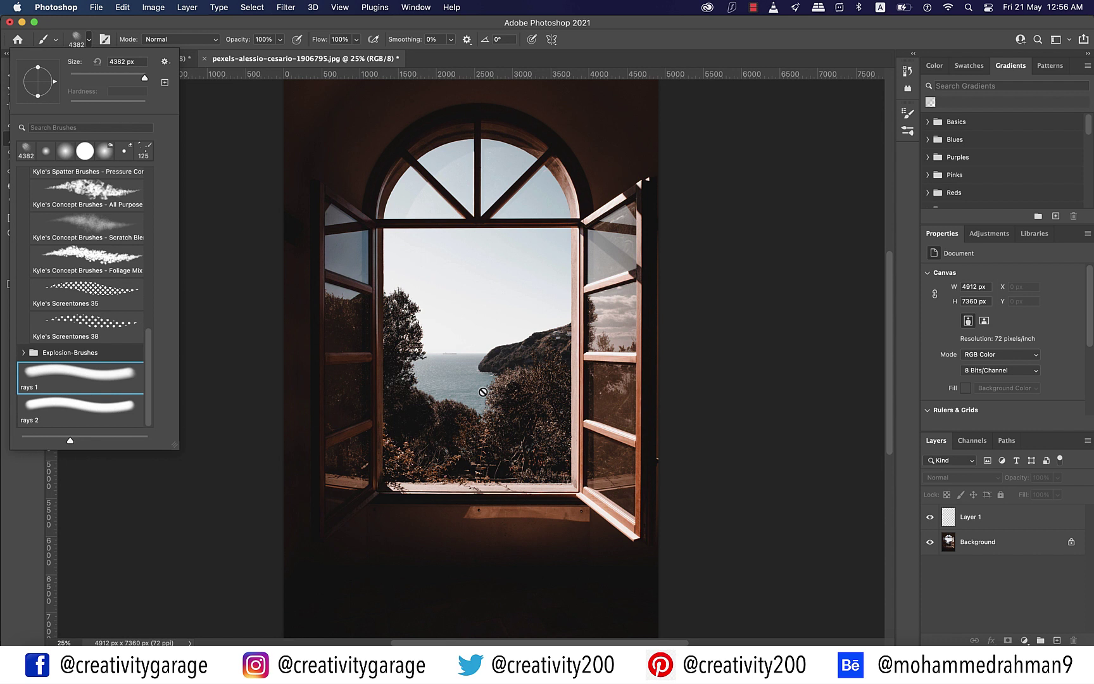
click(104, 416)
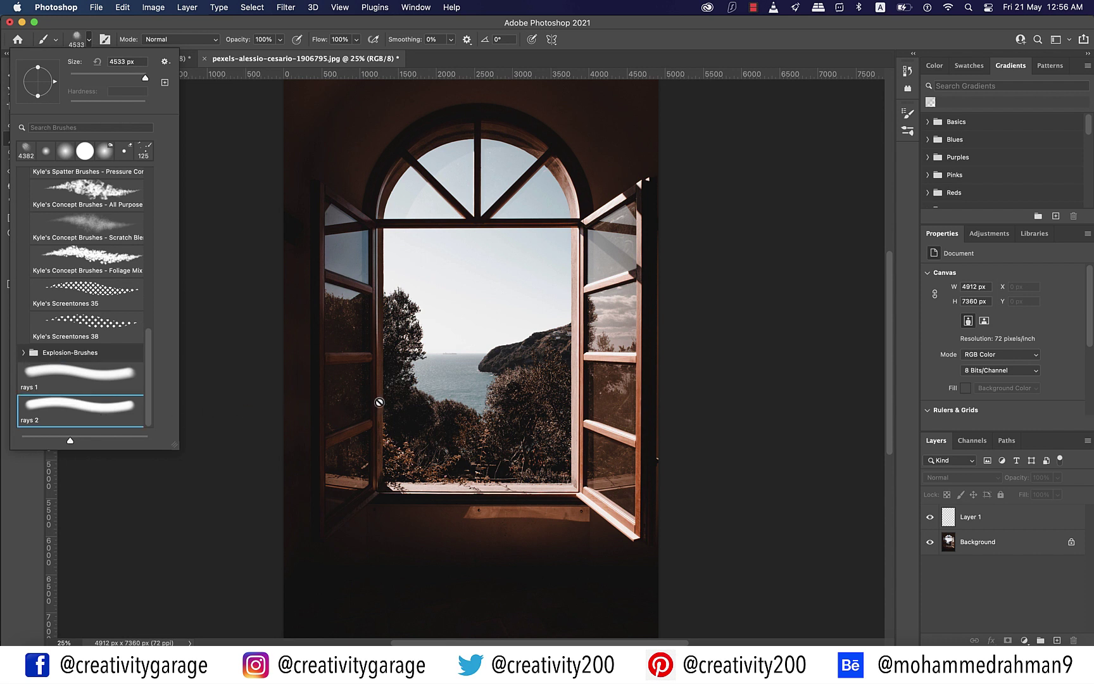
On Layer 1, stamp trial rays over the window and floor, then undo them.
click(1014, 517)
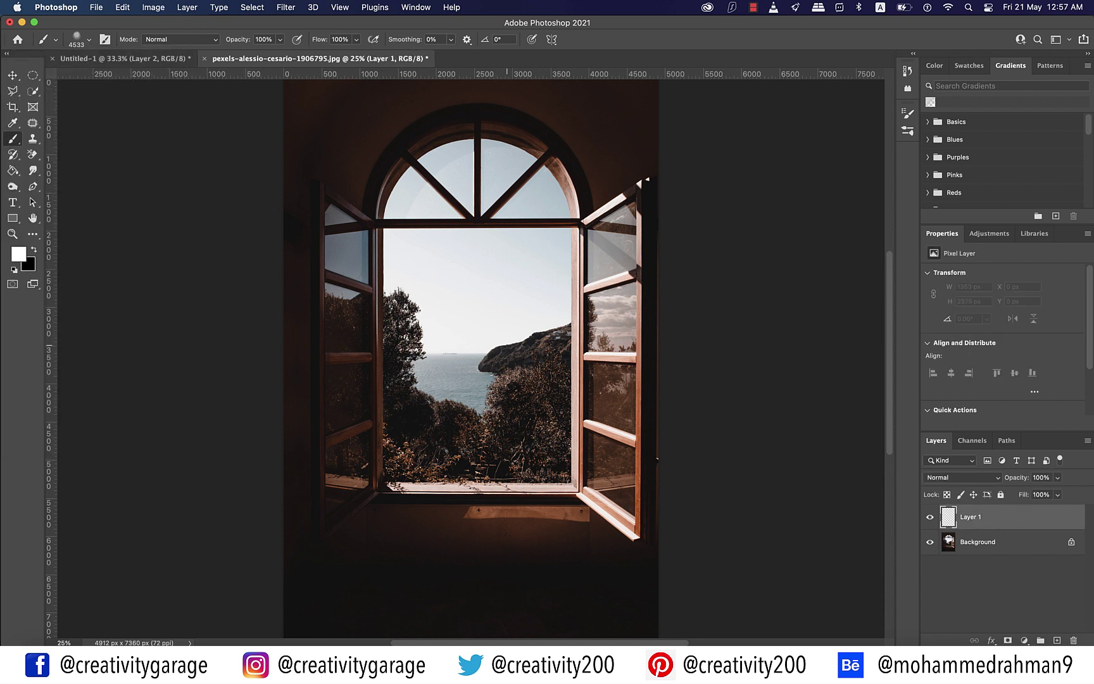
click(491, 359)
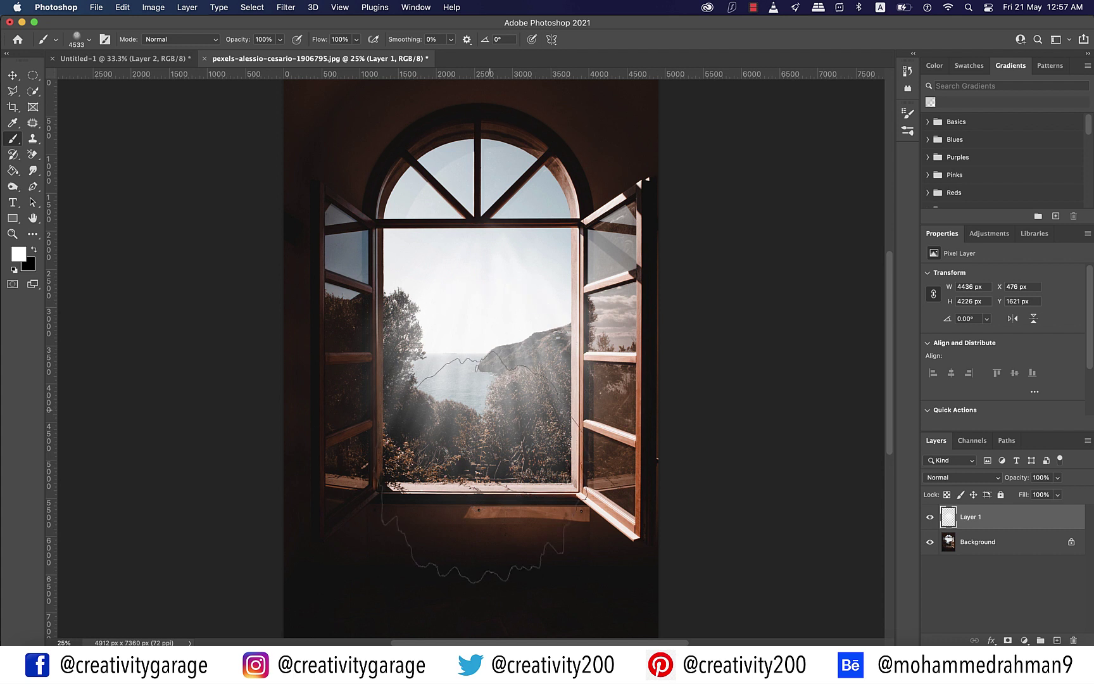
click(482, 475)
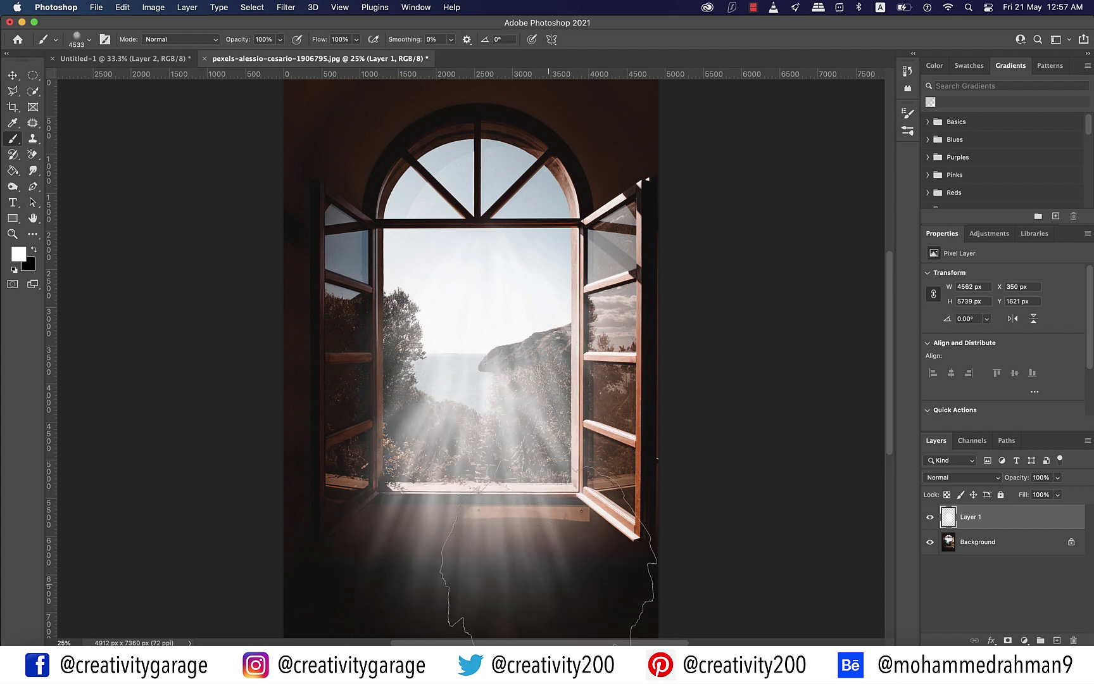
key(super+z)
key(super+z)
At 40% opacity, stamp soft rays over the window and floor, undoing the last stroke.
key(4)
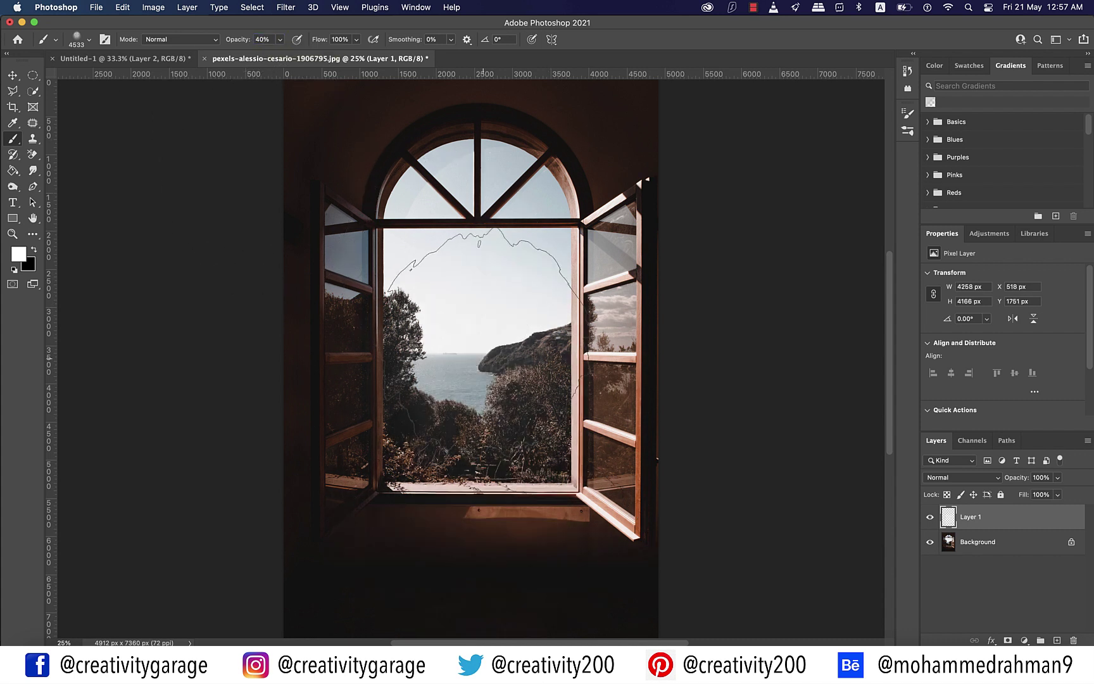
click(477, 358)
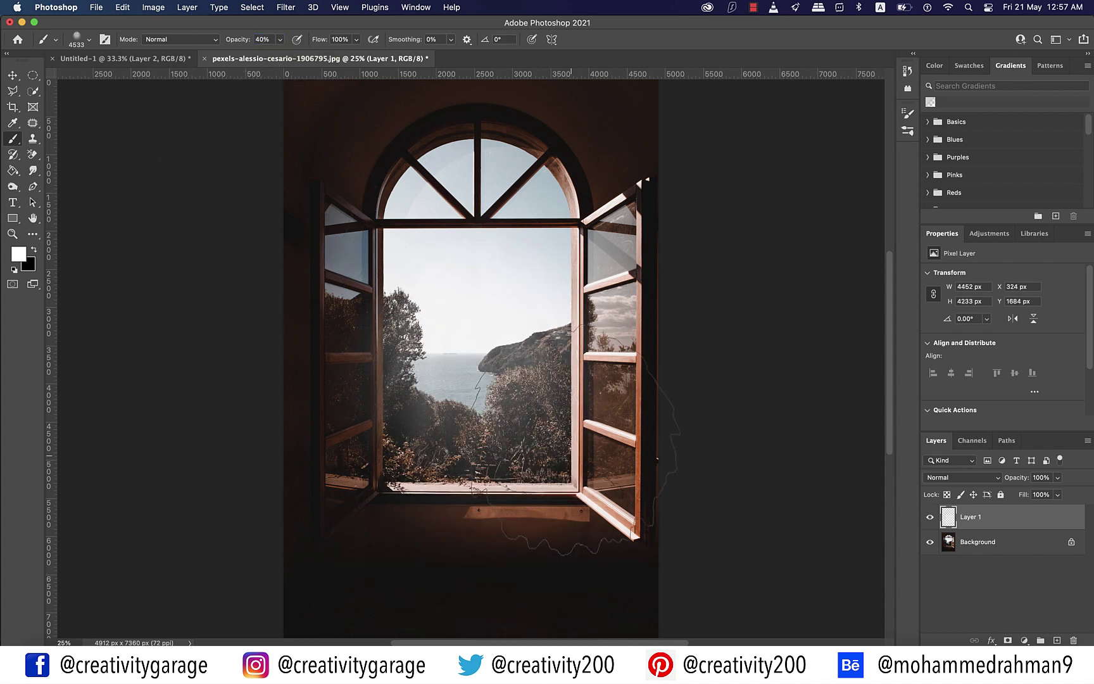
click(484, 552)
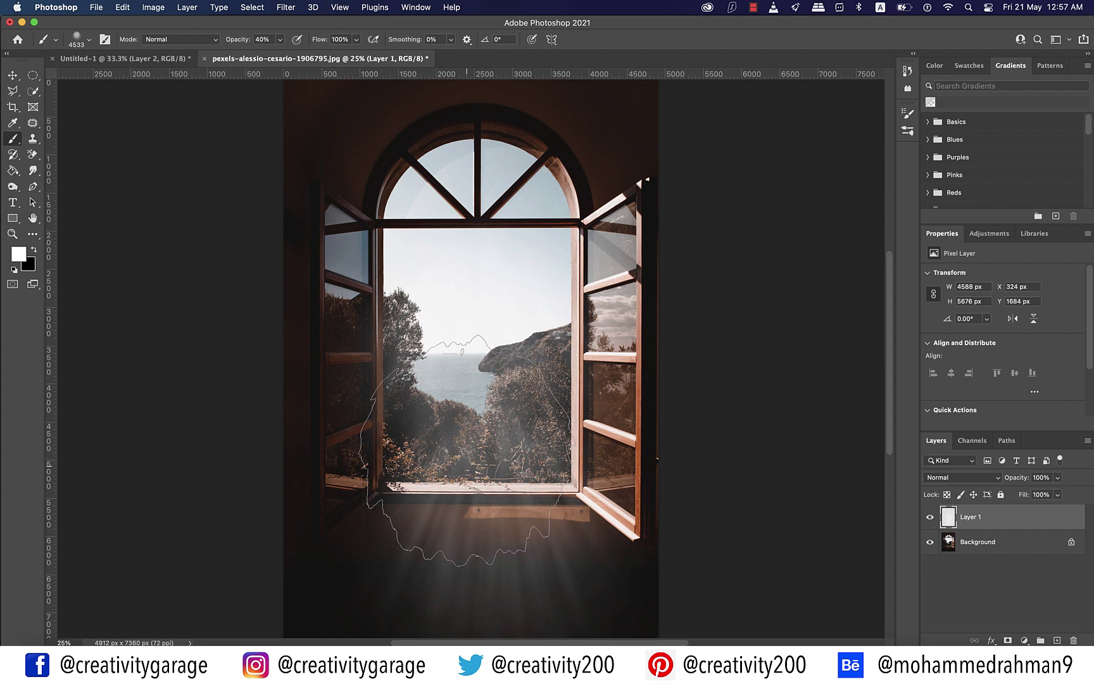
click(448, 503)
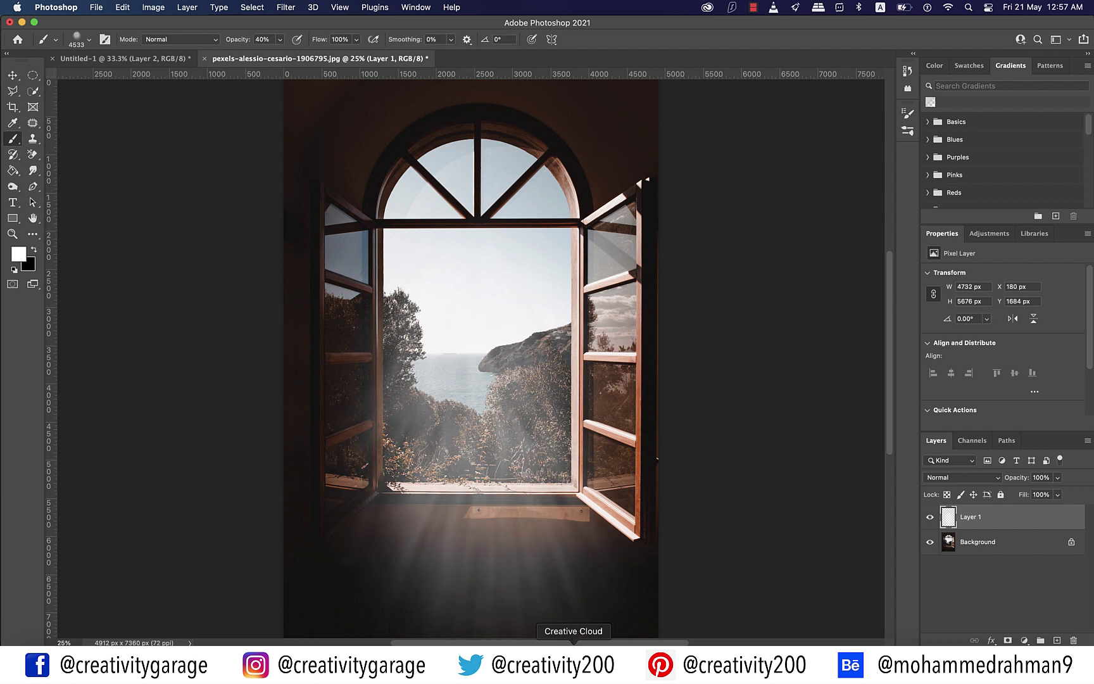
key(super+z)
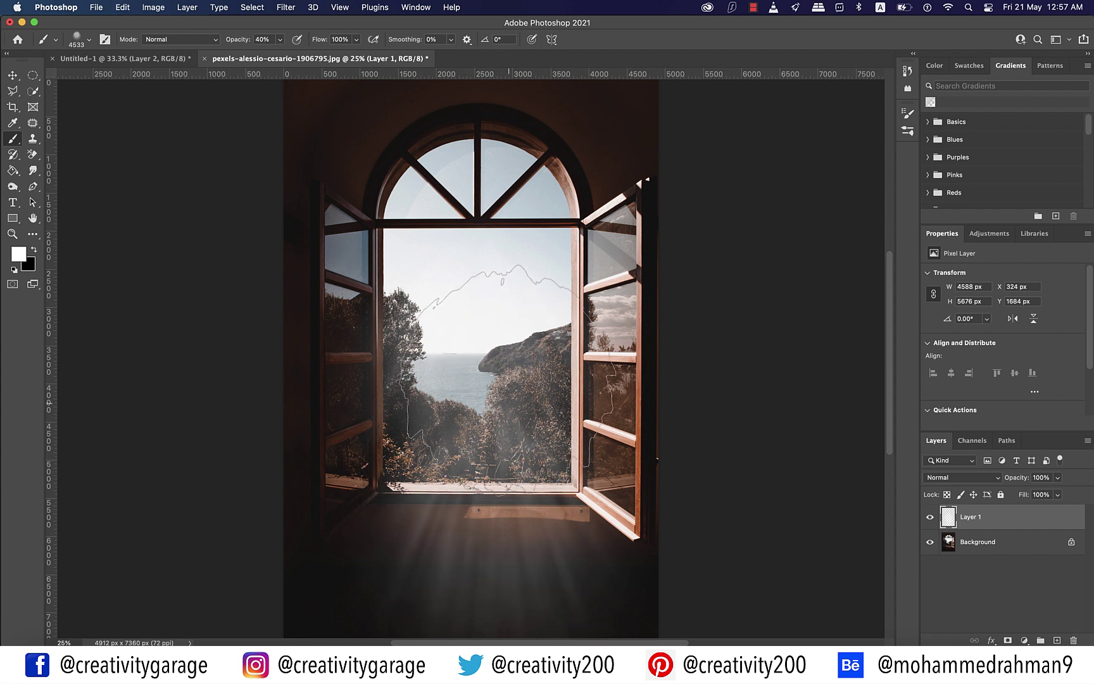
click(483, 376)
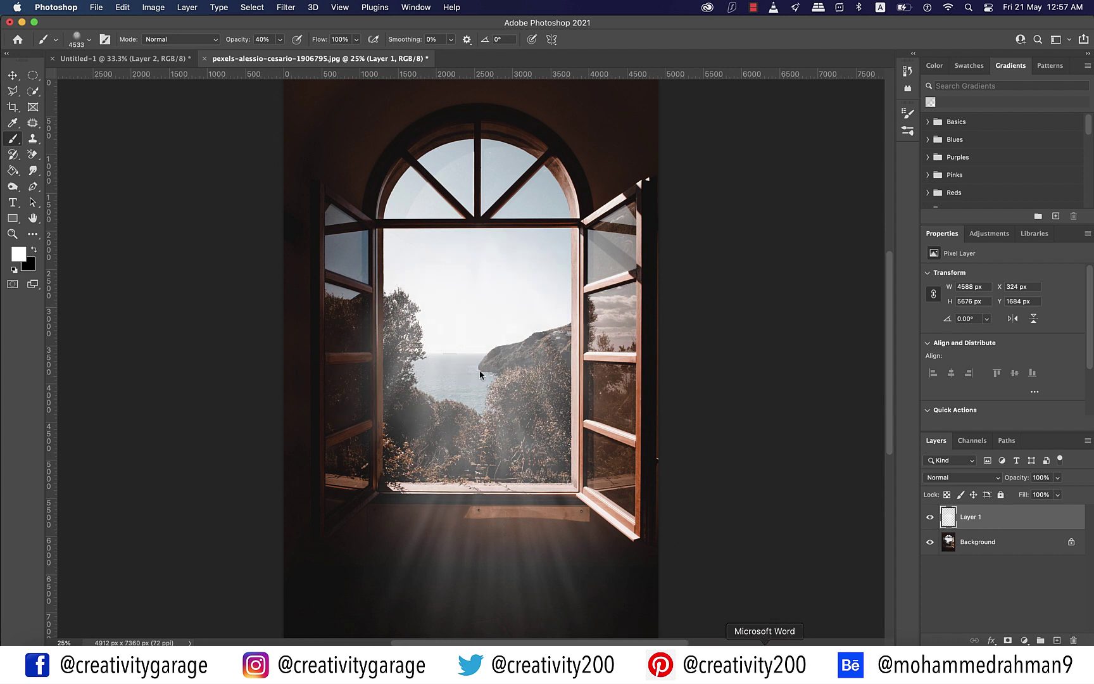